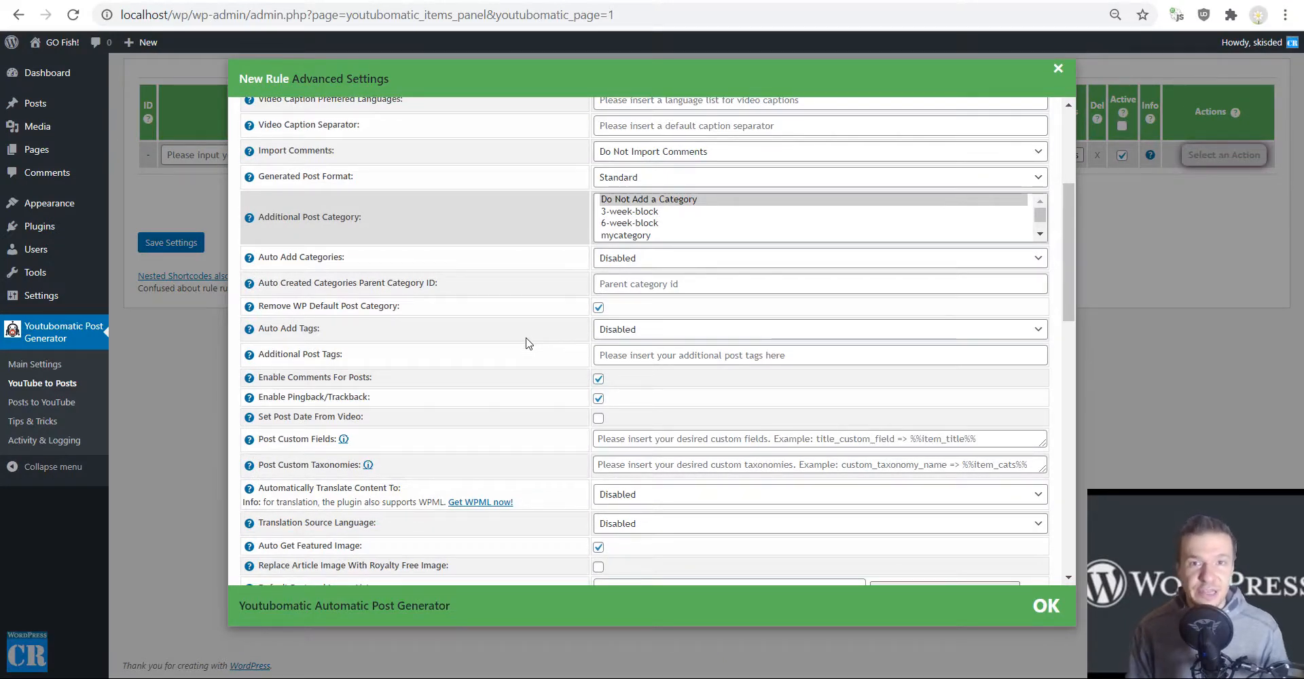
# Locate the "Run Regex On Content" and "Replace Matches From Regex" options in the new rule's advanced settings, then close the settings and page search.
pyautogui.scroll(-5, 450, 335)
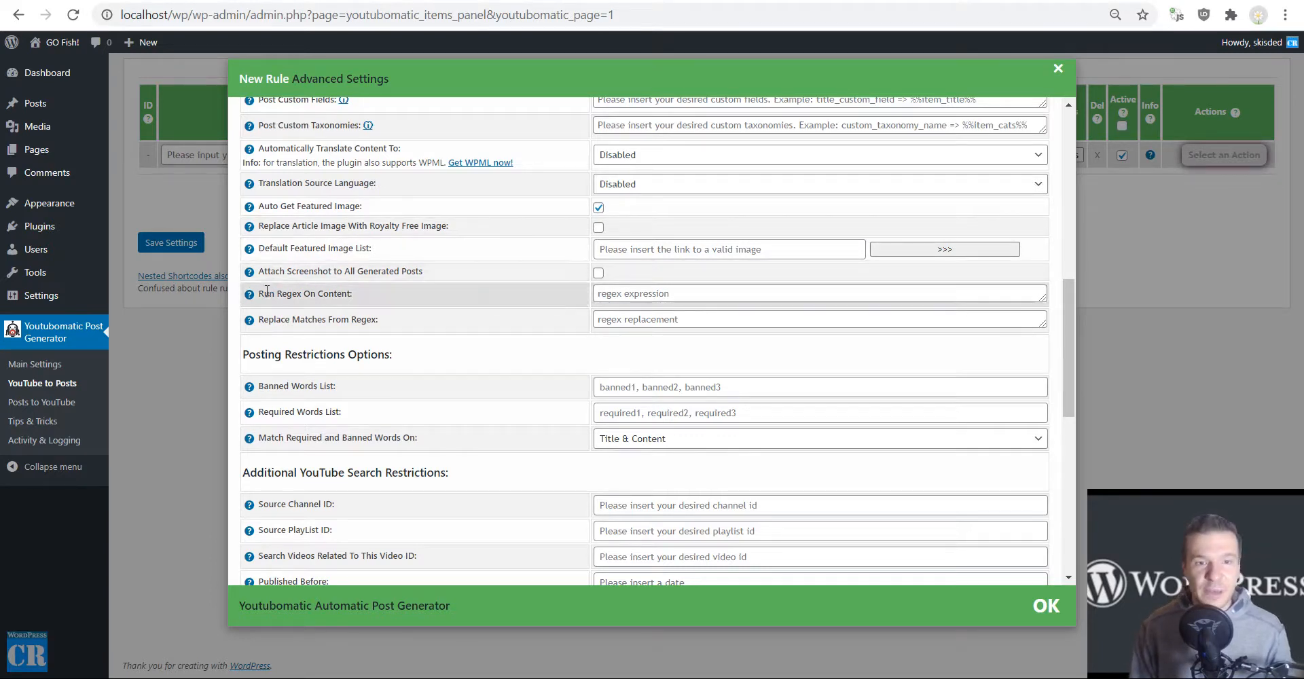
pyautogui.moveTo(262, 294); pyautogui.dragTo(349, 299)
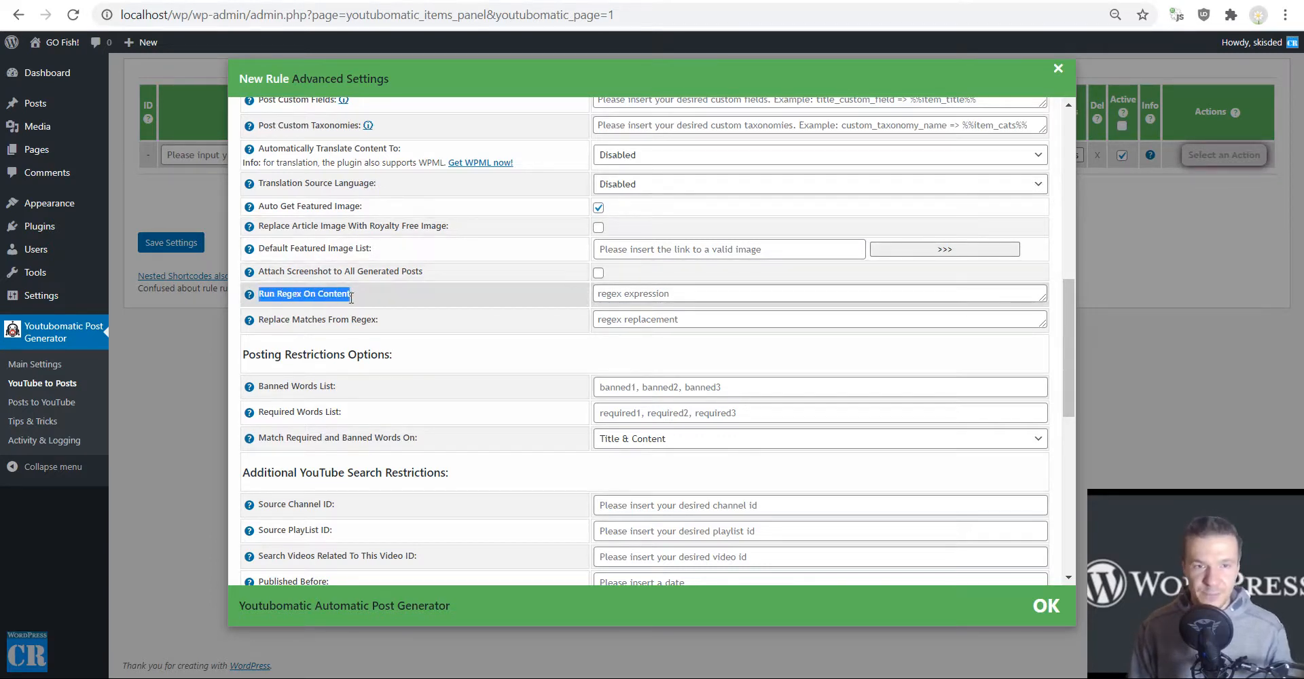
pyautogui.hotkey('ctrl', 'f')
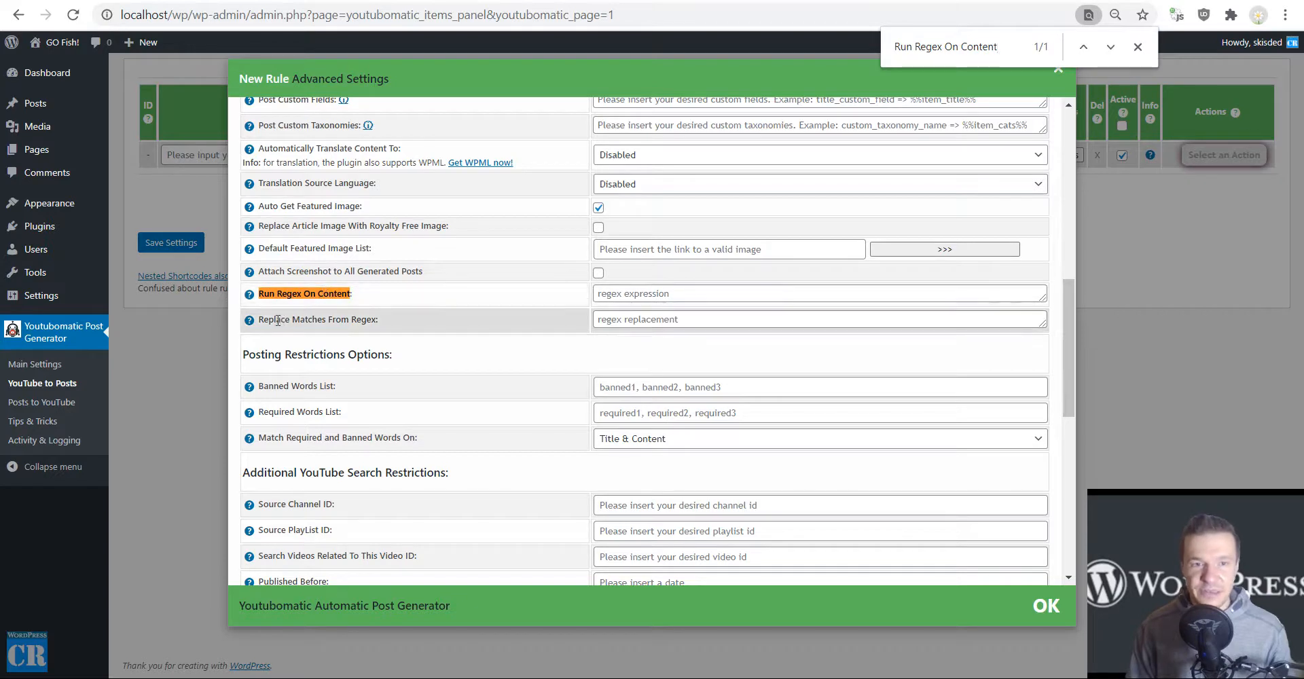
pyautogui.moveTo(261, 319); pyautogui.dragTo(359, 320)
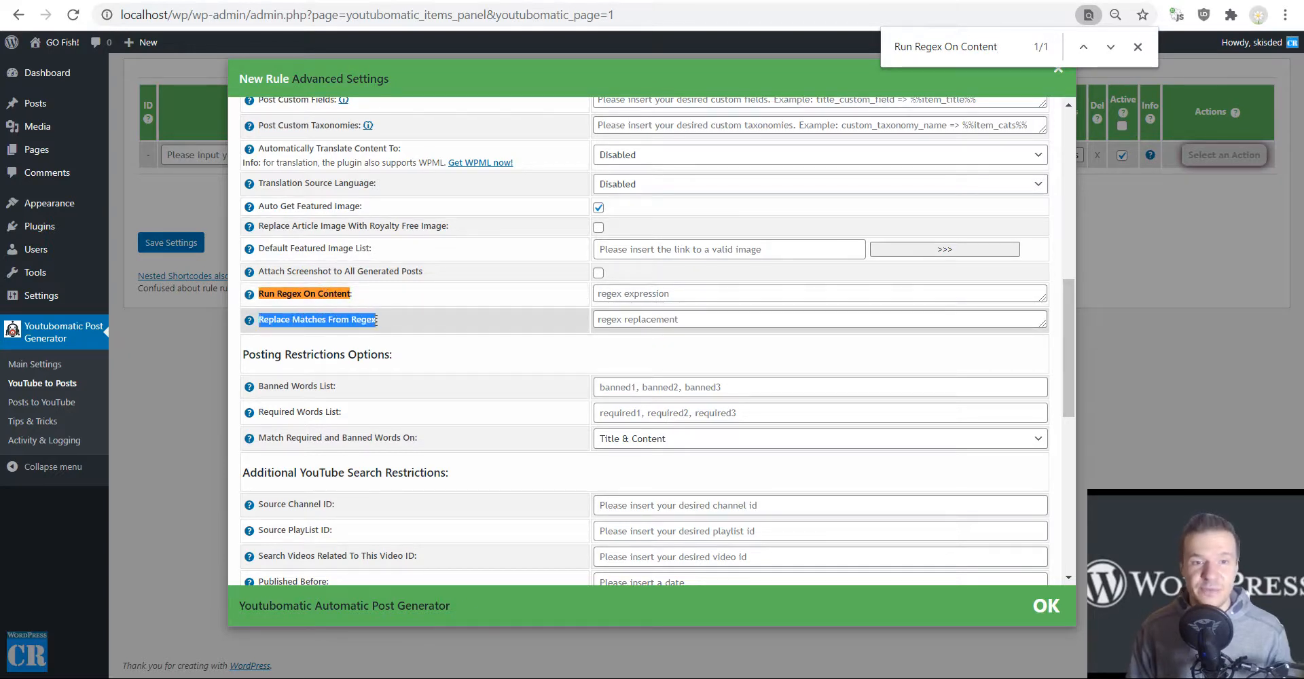
pyautogui.hotkey('ctrl', 'f')
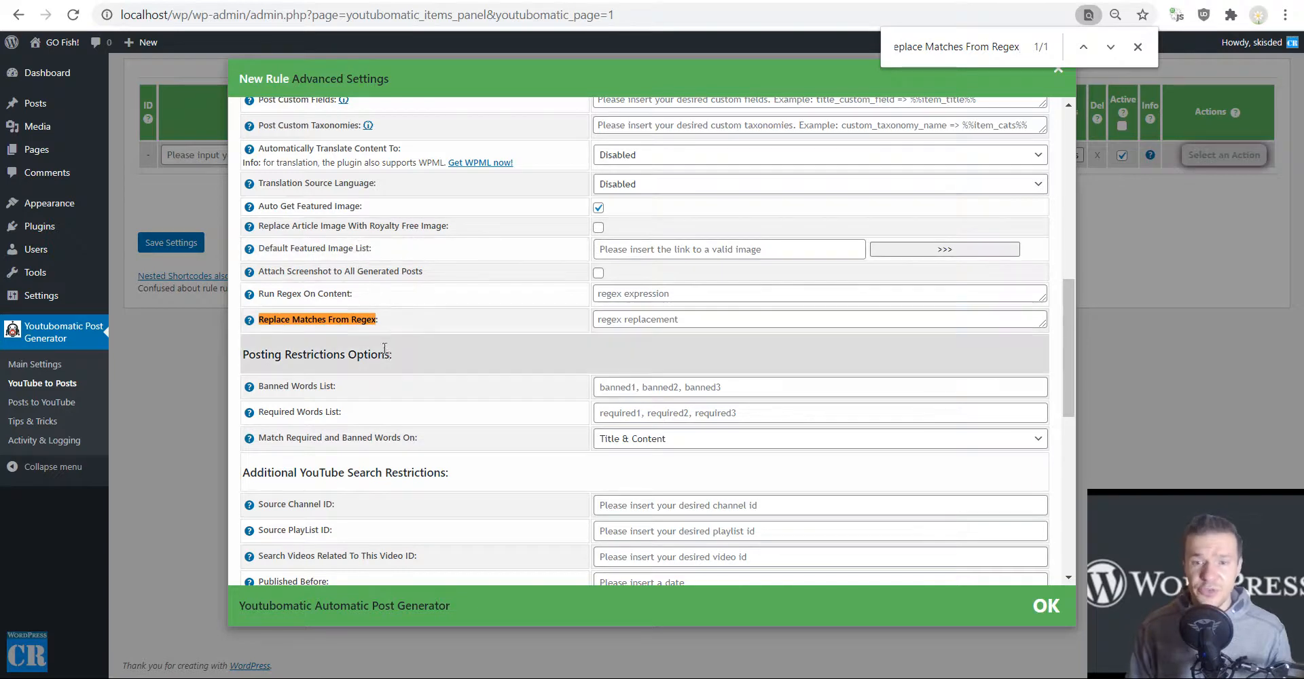
pyautogui.click(190, 316)
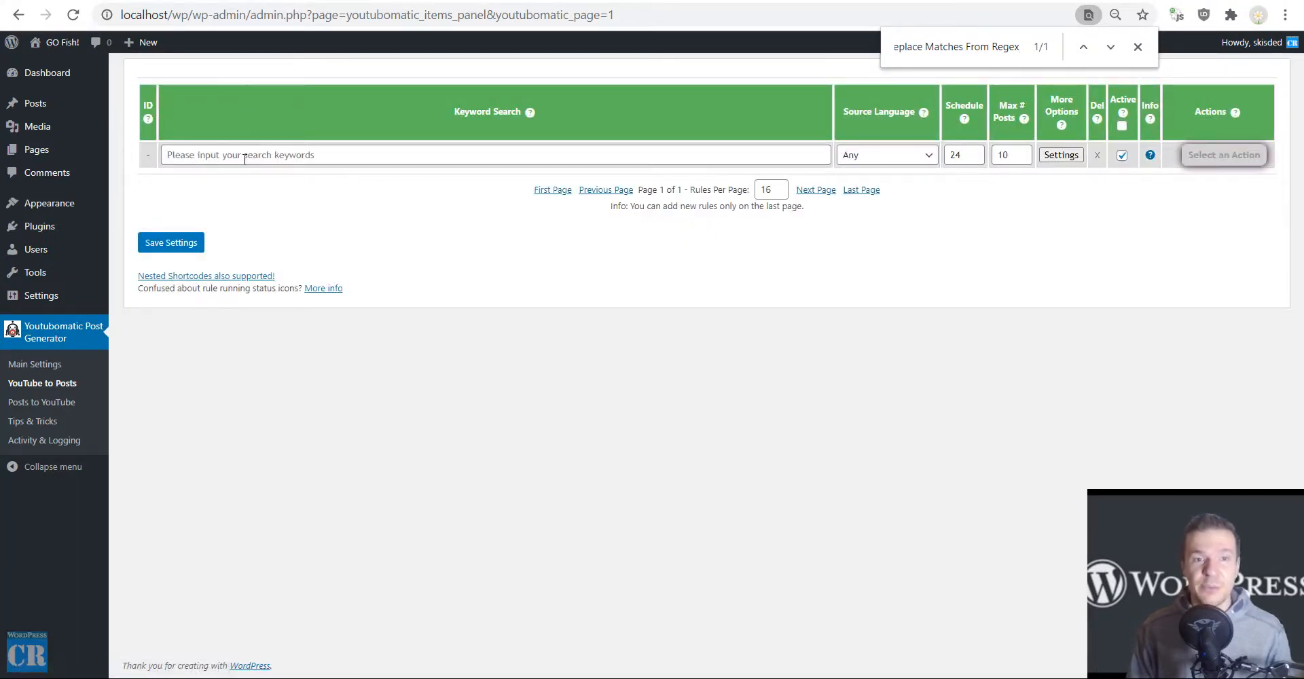
pyautogui.click(1137, 48)
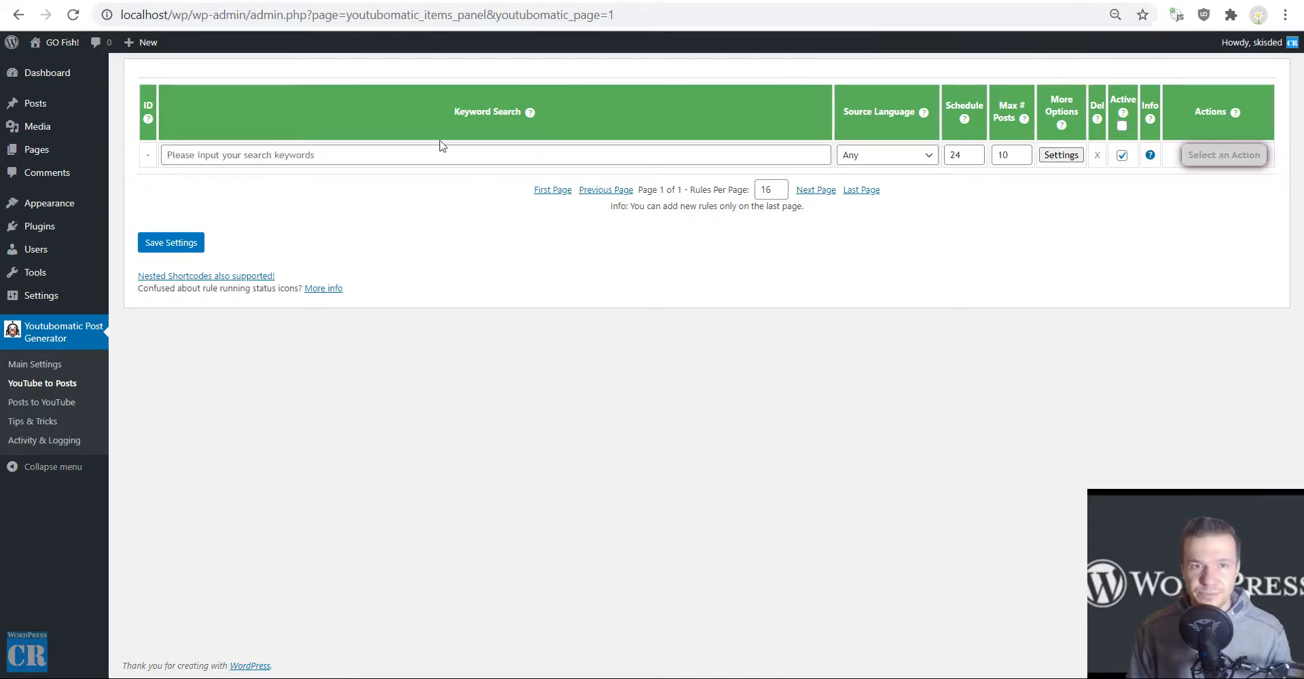
# Set the new rule's search keyword to "laptop" and its maximum number of posts to 1.
pyautogui.click(274, 155)
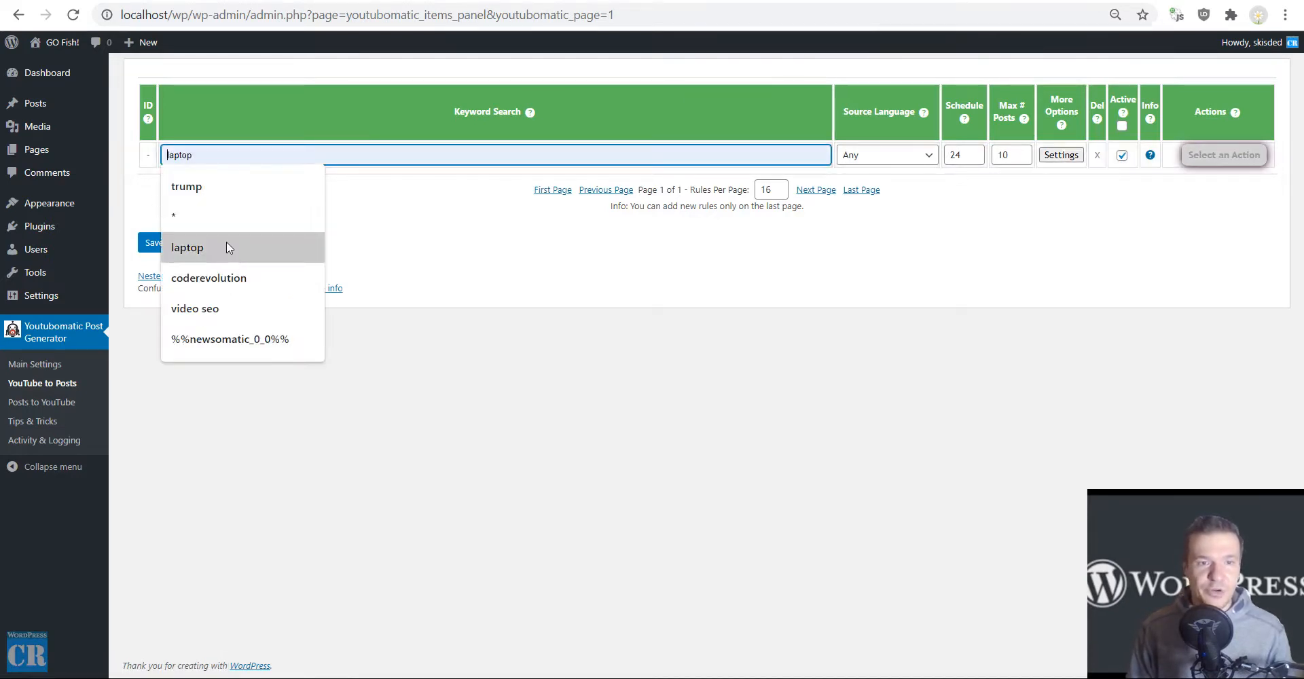
pyautogui.click(197, 241)
pyautogui.click(1011, 155)
pyautogui.press('BackSpace')
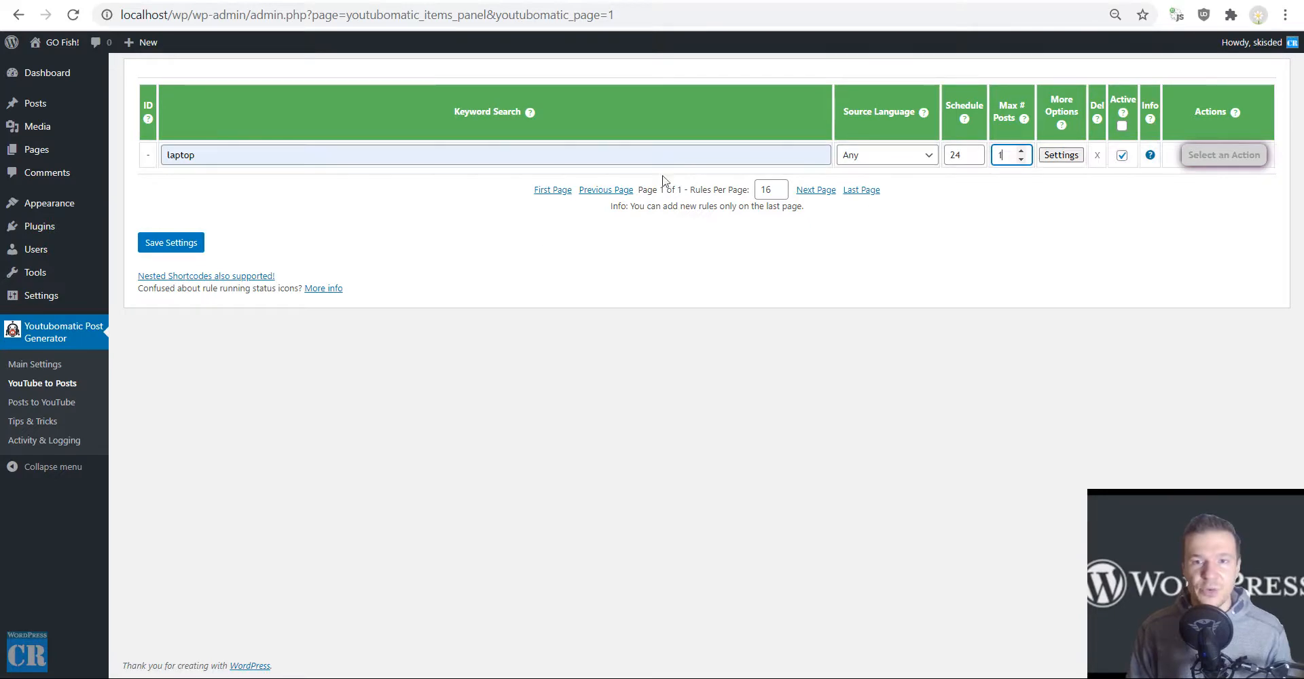
# Disable "Remember Last Posted Item And Continue Search From It" in the new rule's advanced settings and save the rule.
pyautogui.click(1073, 155)
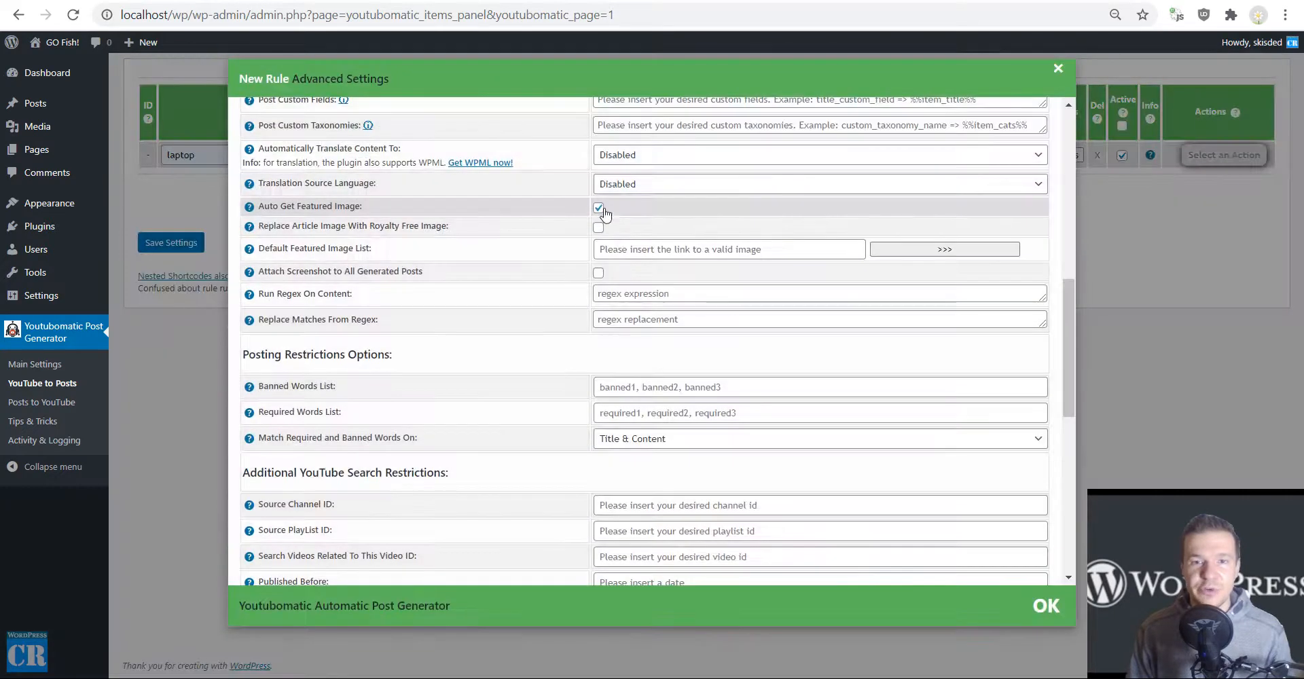
pyautogui.scroll(7, 598, 222)
pyautogui.scroll(1, 599, 222)
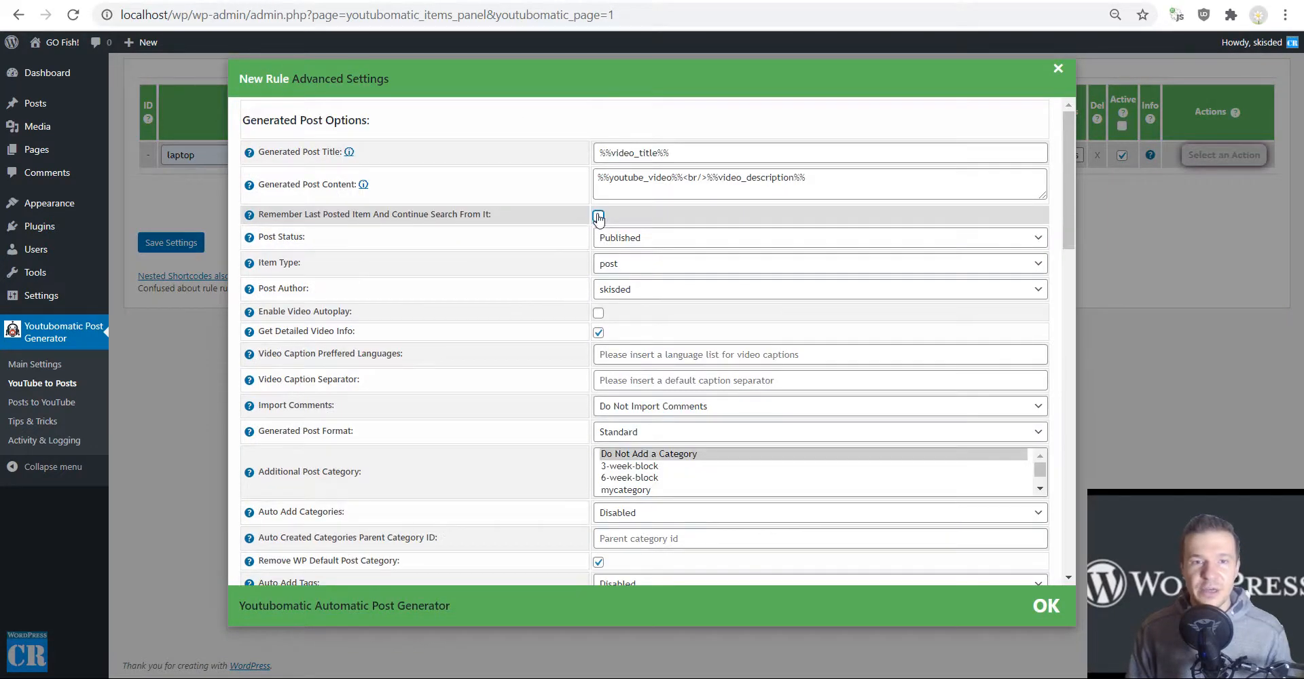
pyautogui.click(599, 216)
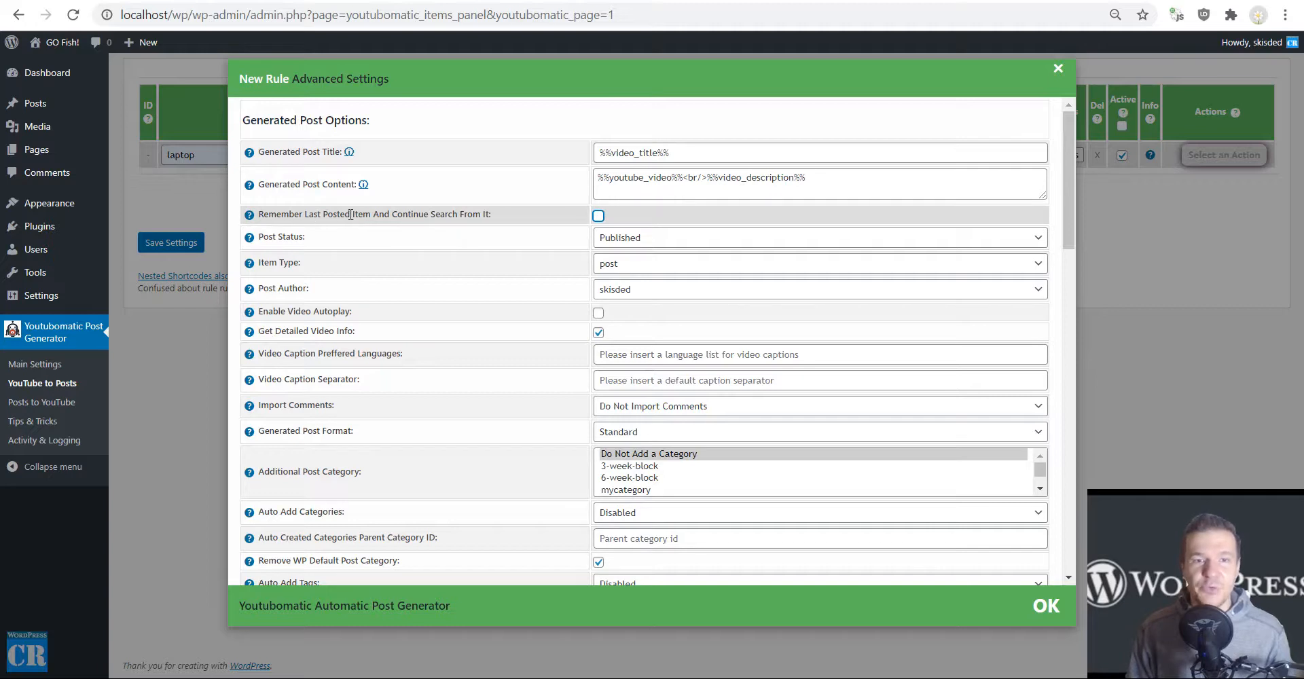
pyautogui.click(197, 204)
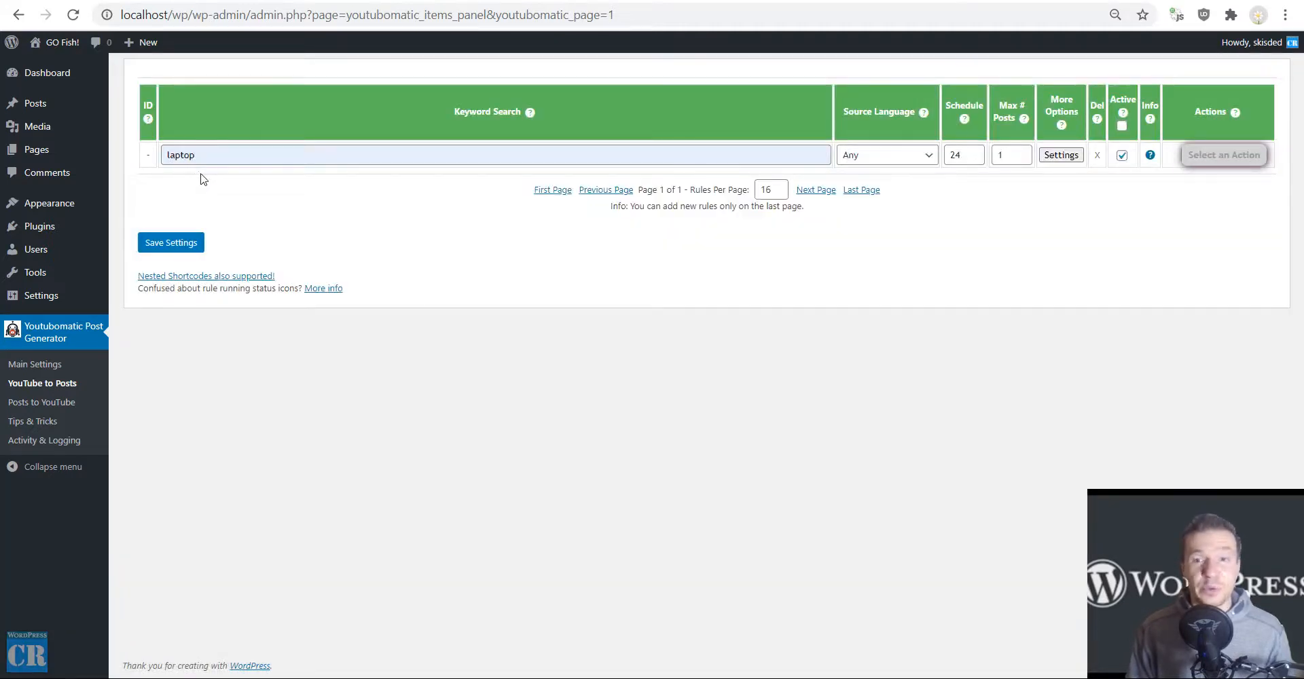
pyautogui.click(175, 244)
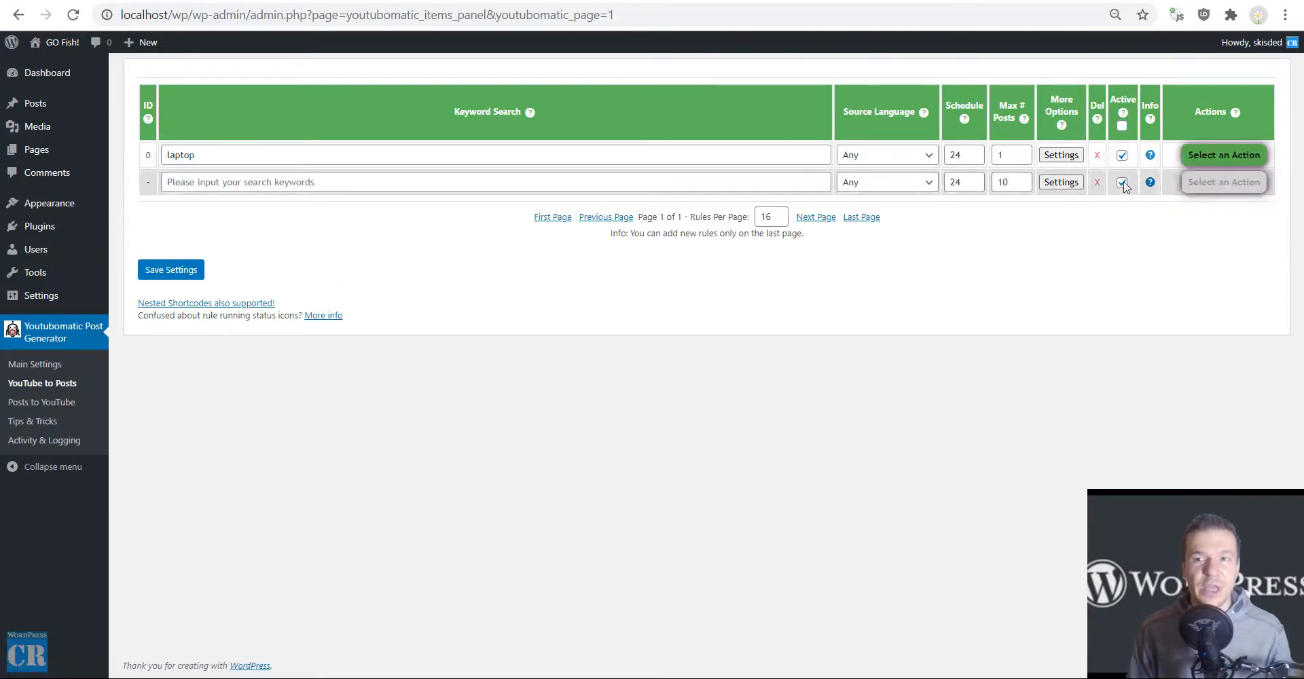
# Run the saved "laptop" rule immediately and confirm the run.
pyautogui.click(1216, 157)
pyautogui.click(1155, 181)
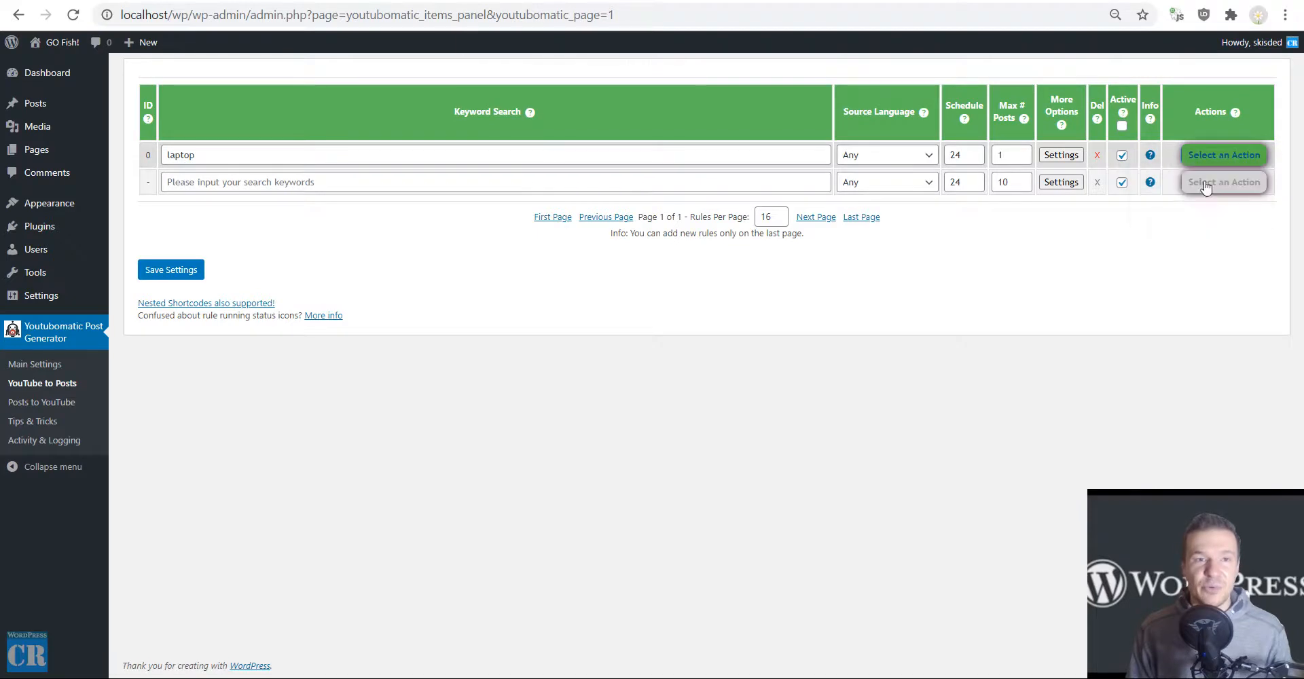
pyautogui.press('Return')
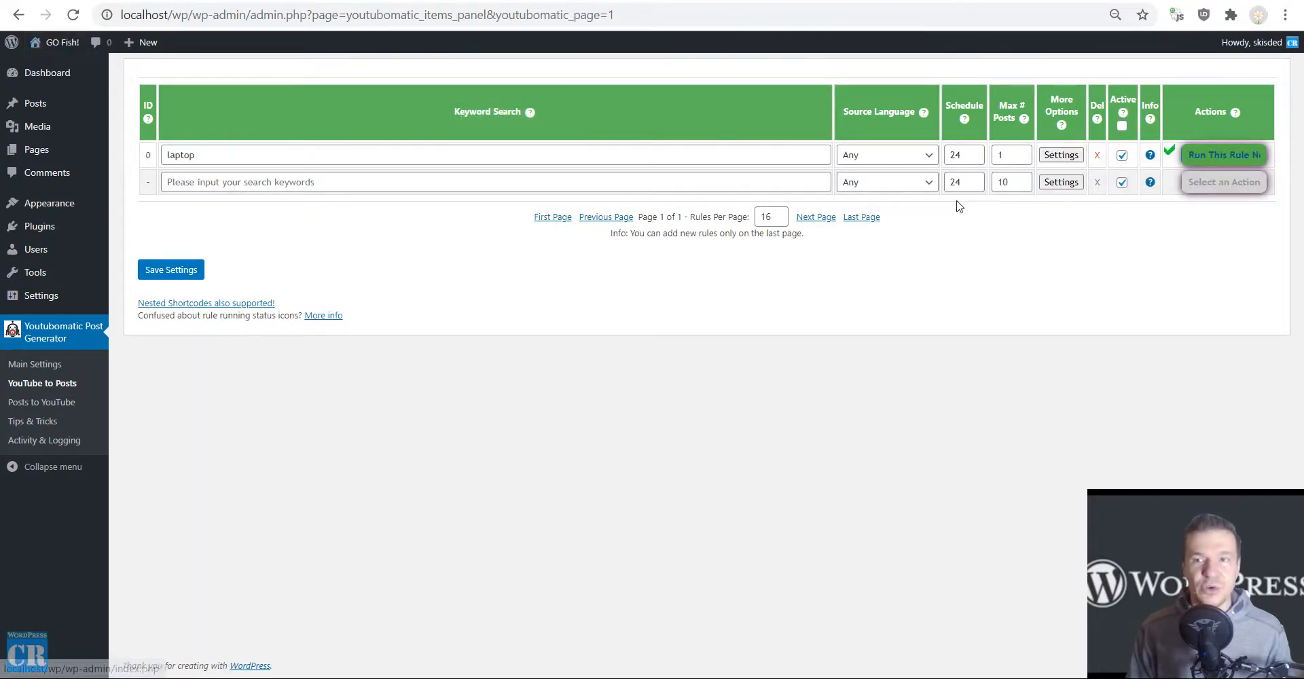
# Open the generated post "Amazing Laptops of 2021 So Far!" on the site and examine its description, marking "Follow me on Social Media:".
pyautogui.click(47, 65)
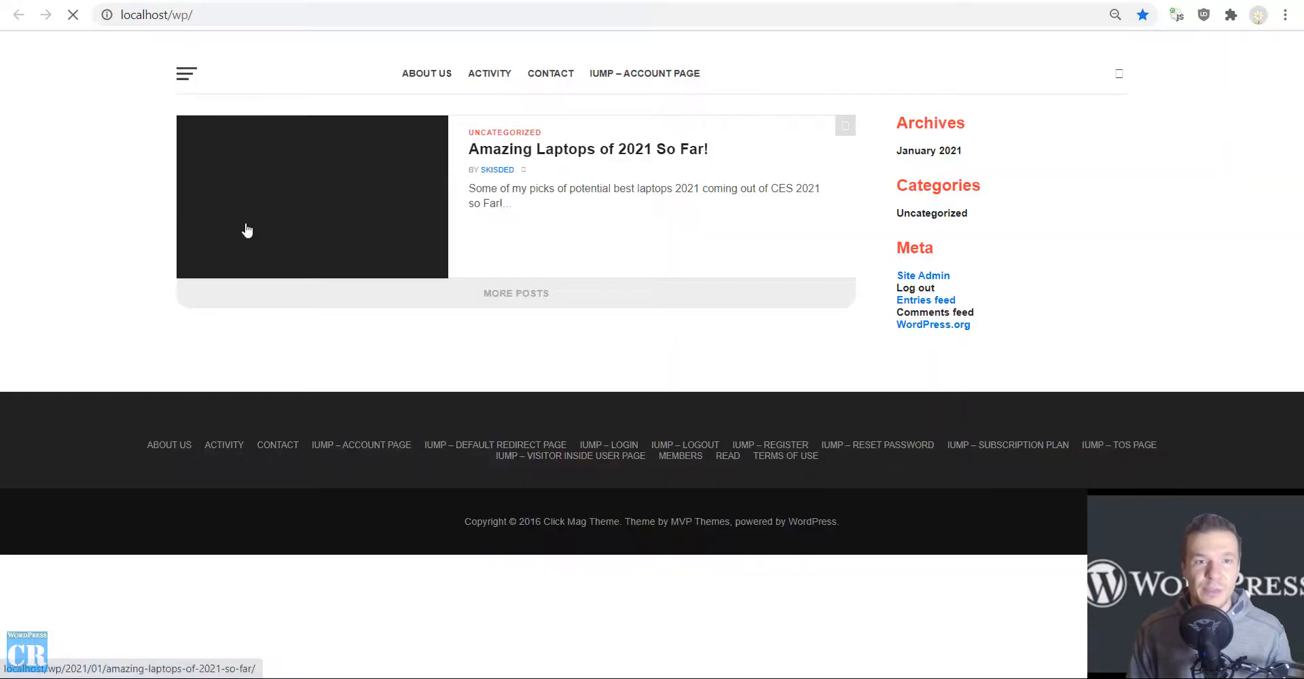
pyautogui.click(525, 161)
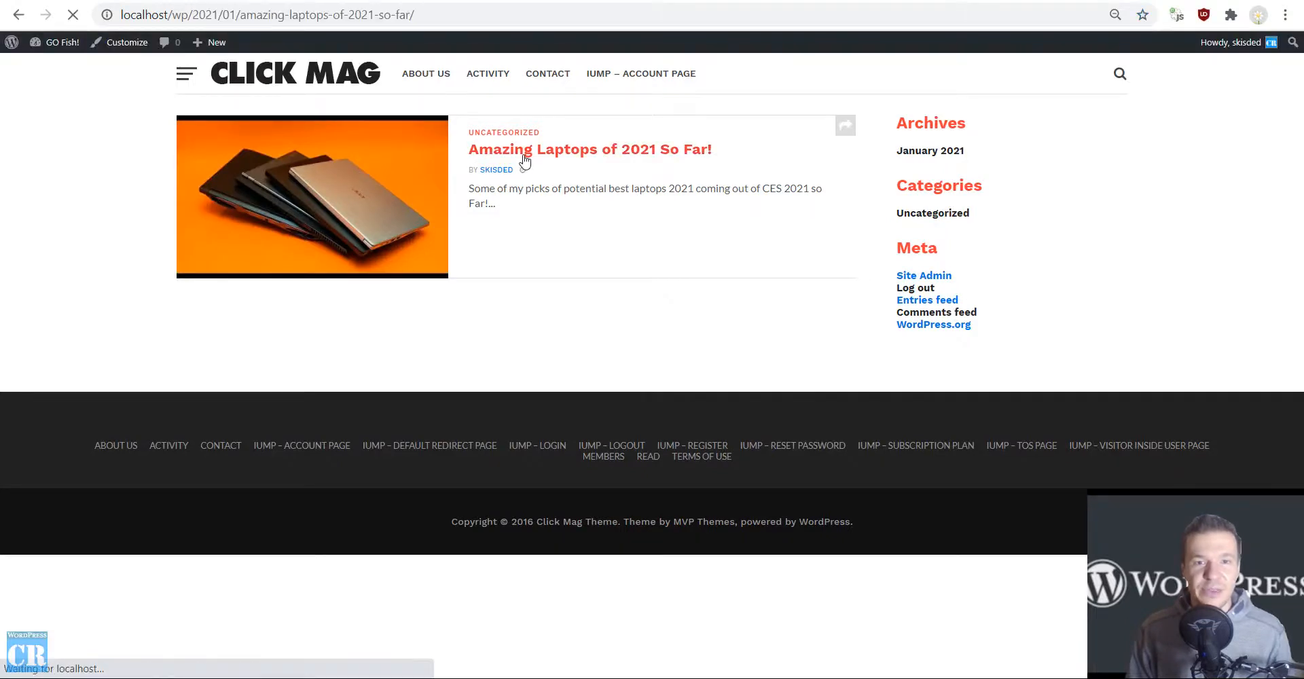
pyautogui.scroll(-7, 299, 285)
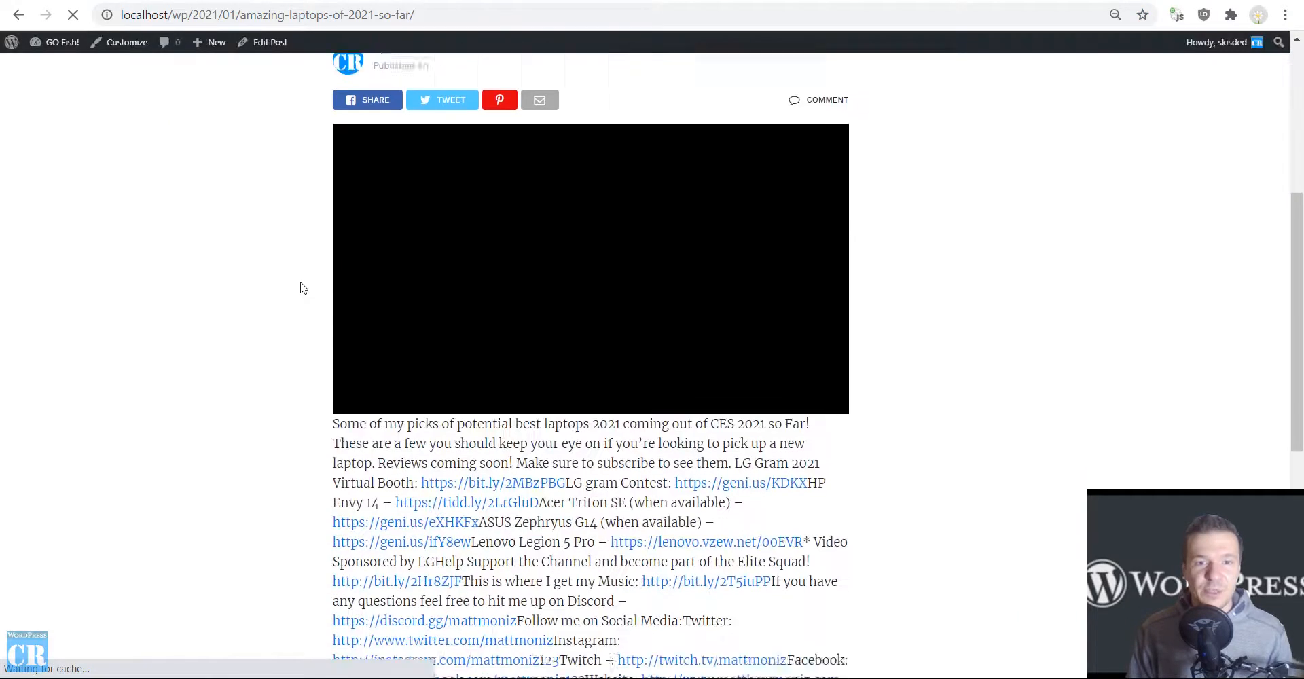
pyautogui.scroll(-4, 485, 389)
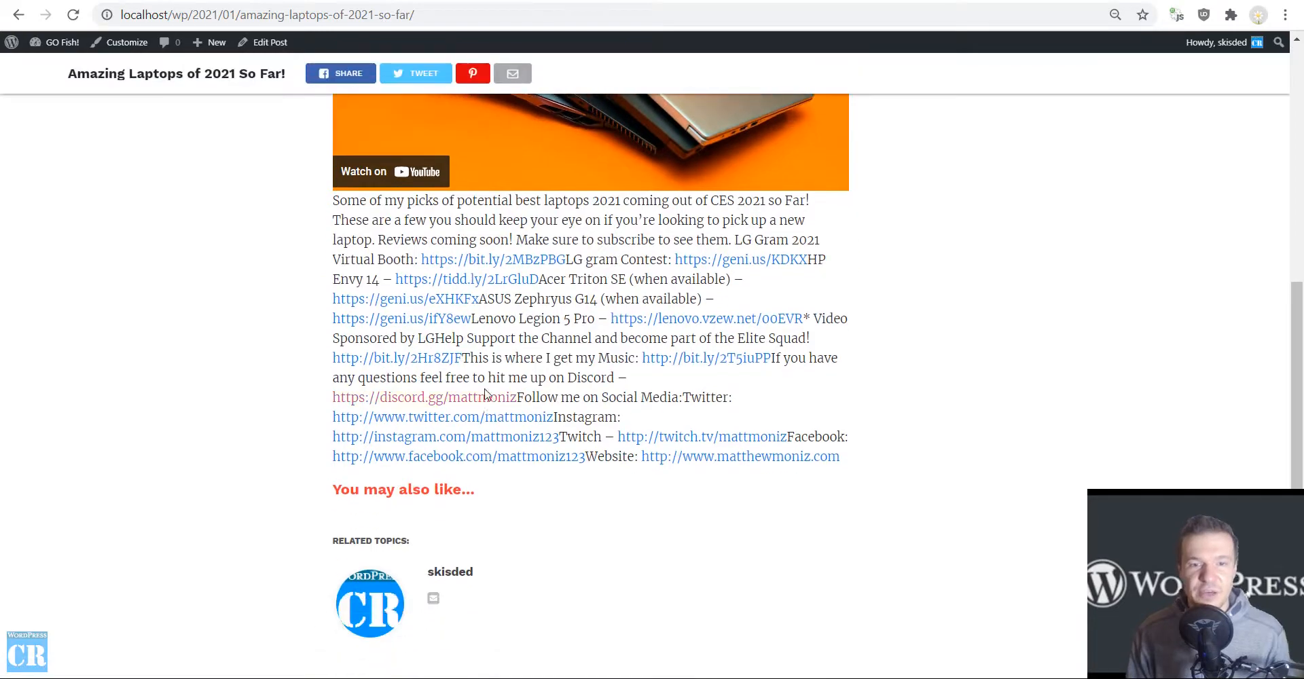
pyautogui.scroll(3, 486, 391)
pyautogui.scroll(9, 486, 391)
pyautogui.scroll(-10, 399, 303)
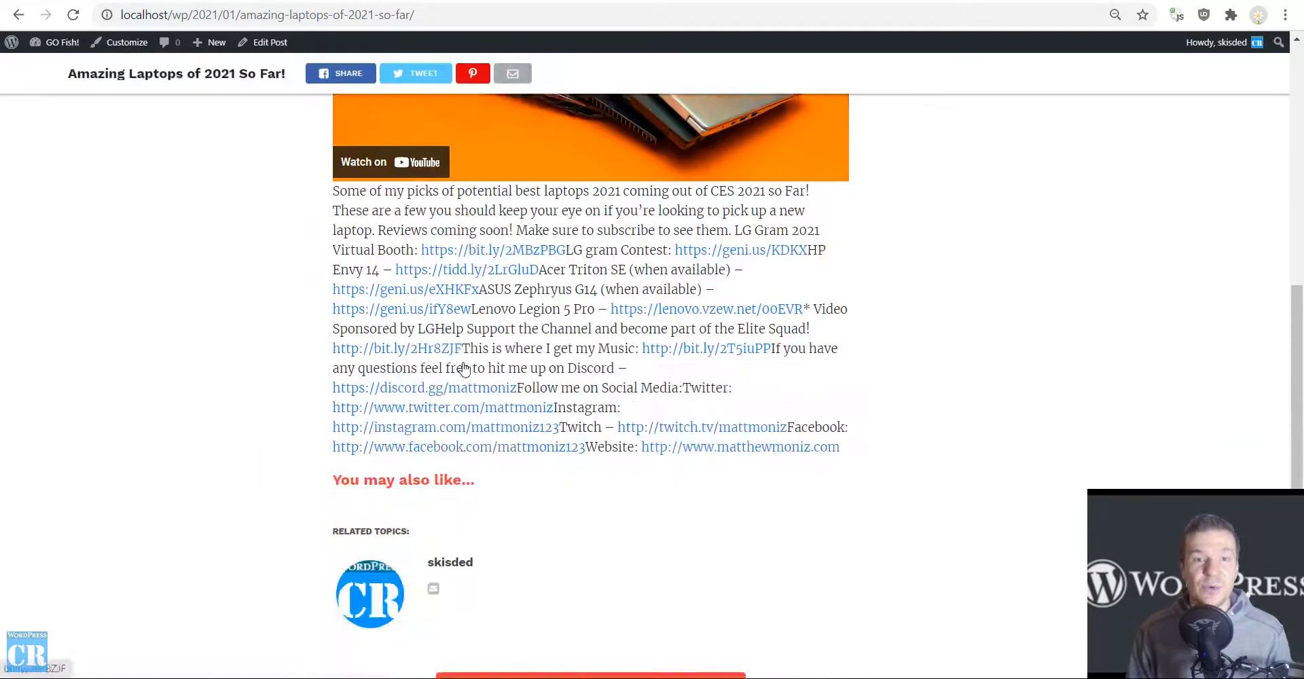
pyautogui.moveTo(520, 313); pyautogui.dragTo(681, 315)
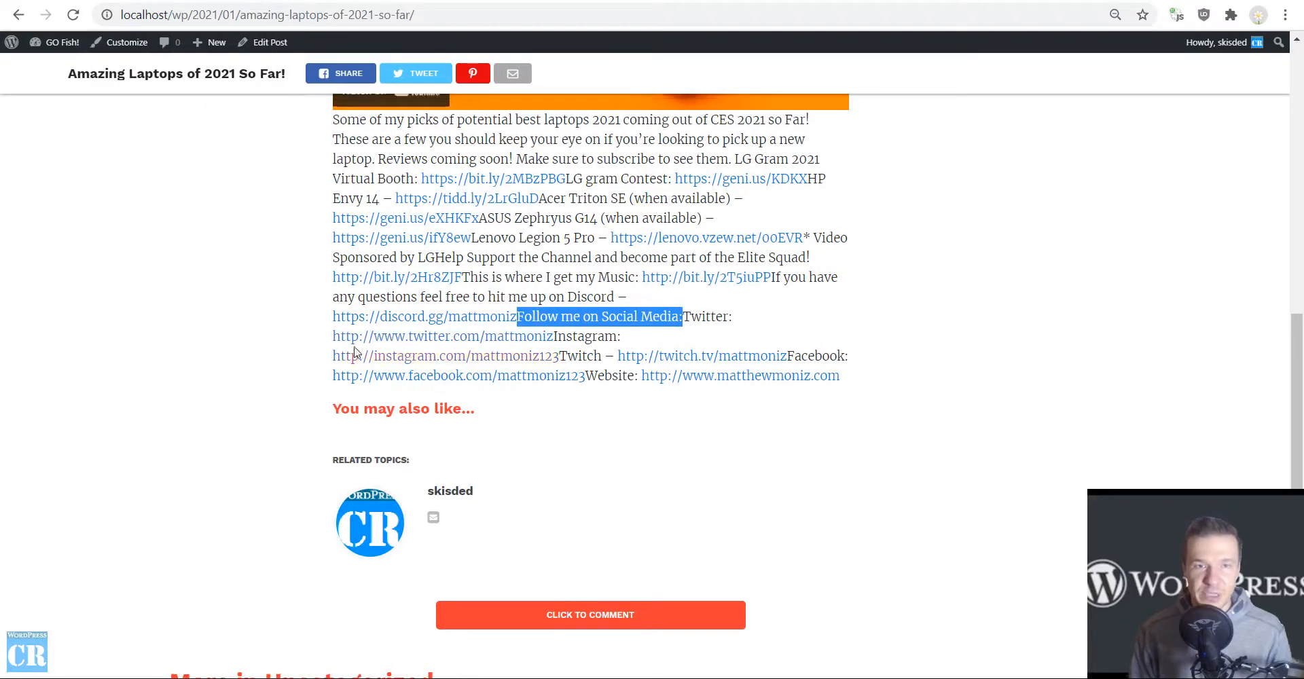
pyautogui.scroll(15, 262, 227)
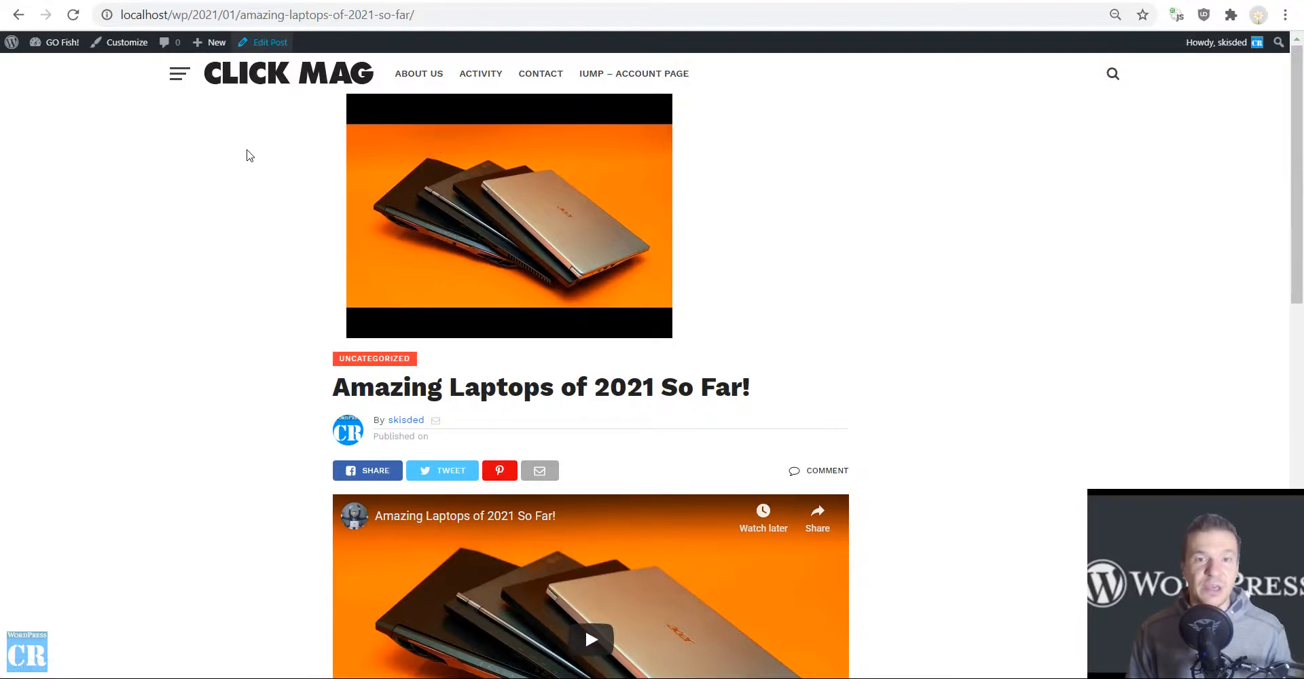
# Open the generated post in the code editor and find "Follow me on Social Media:" in its content.
pyautogui.click(453, 0)
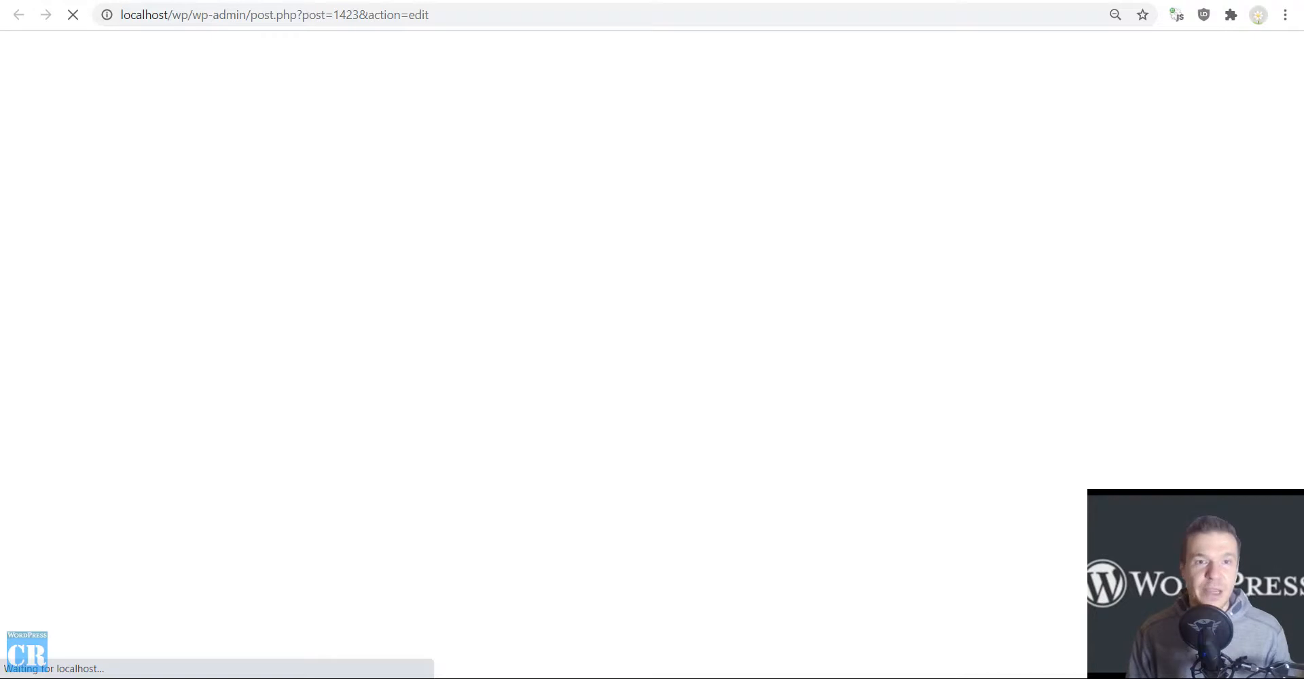
pyautogui.click(279, 0)
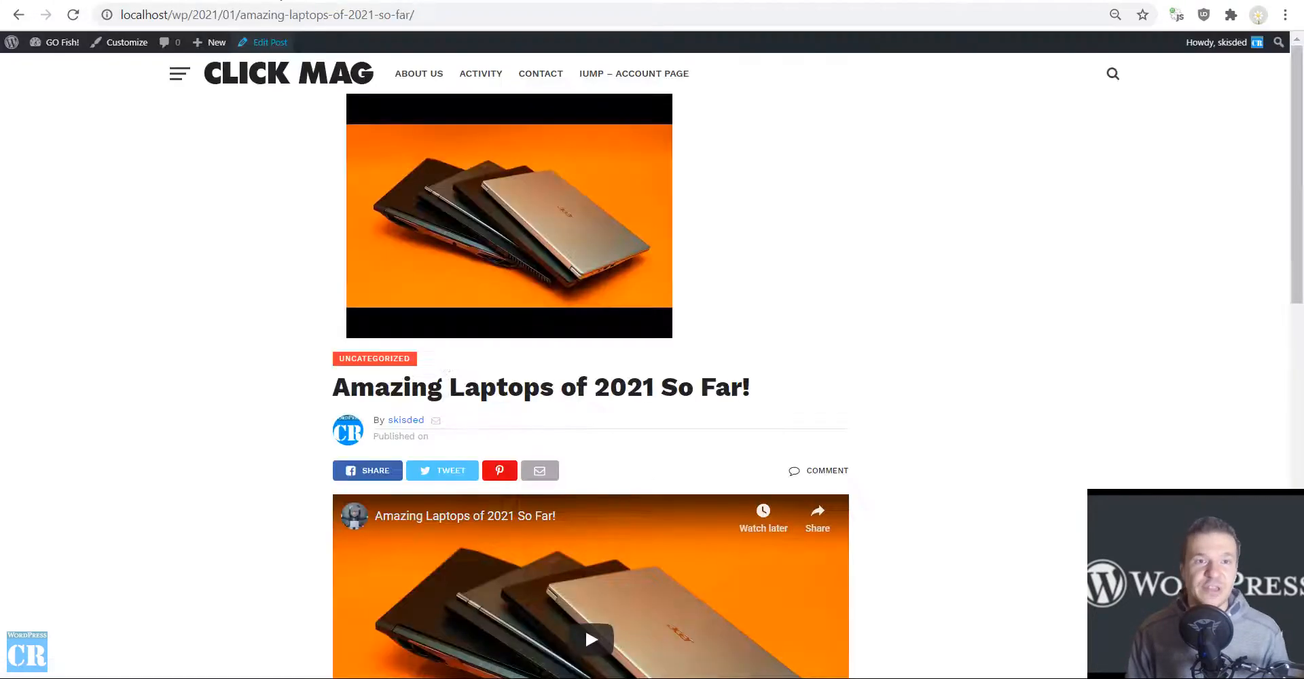
pyautogui.scroll(-15, 476, 417)
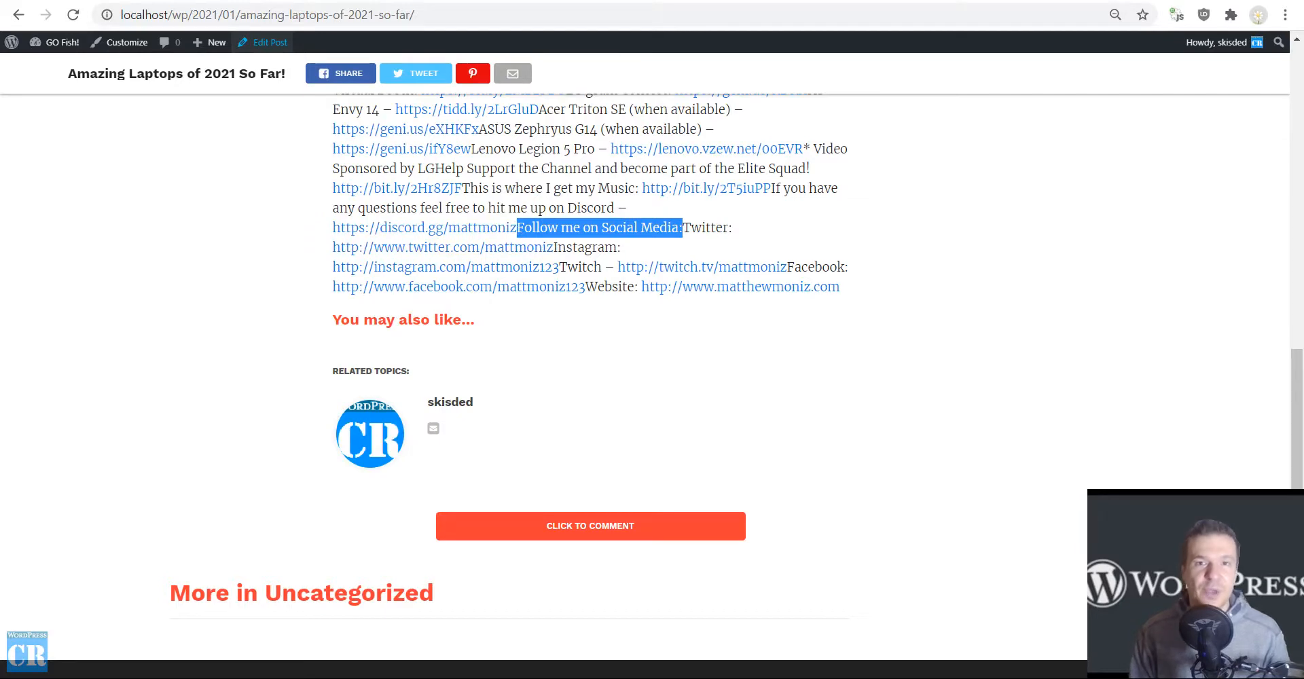
pyautogui.click(288, 0)
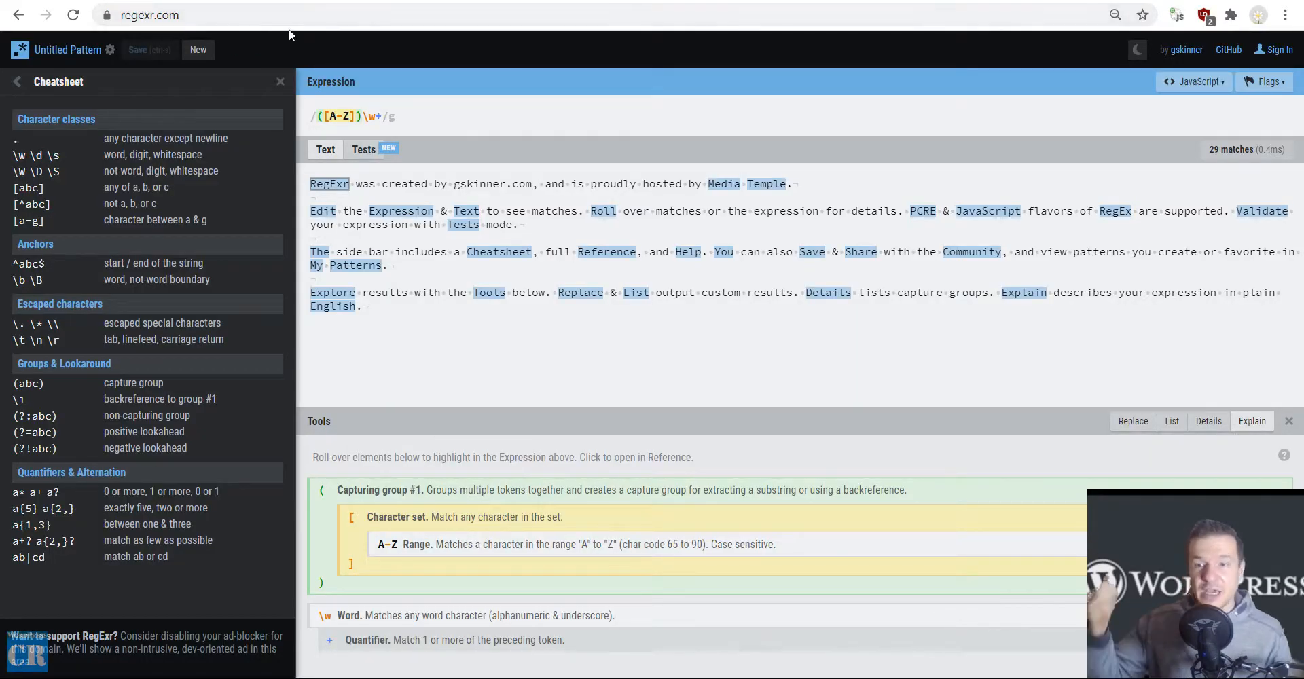
pyautogui.click(288, 0)
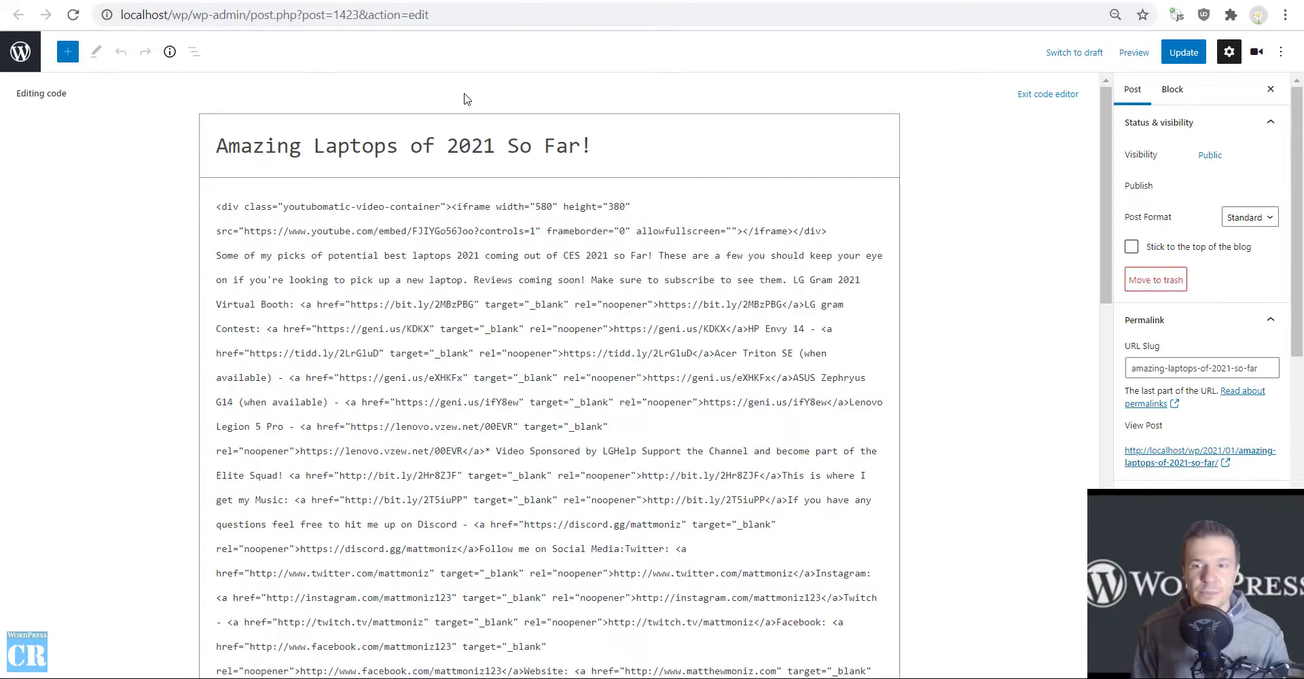
pyautogui.scroll(-8, 468, 228)
pyautogui.scroll(8, 452, 207)
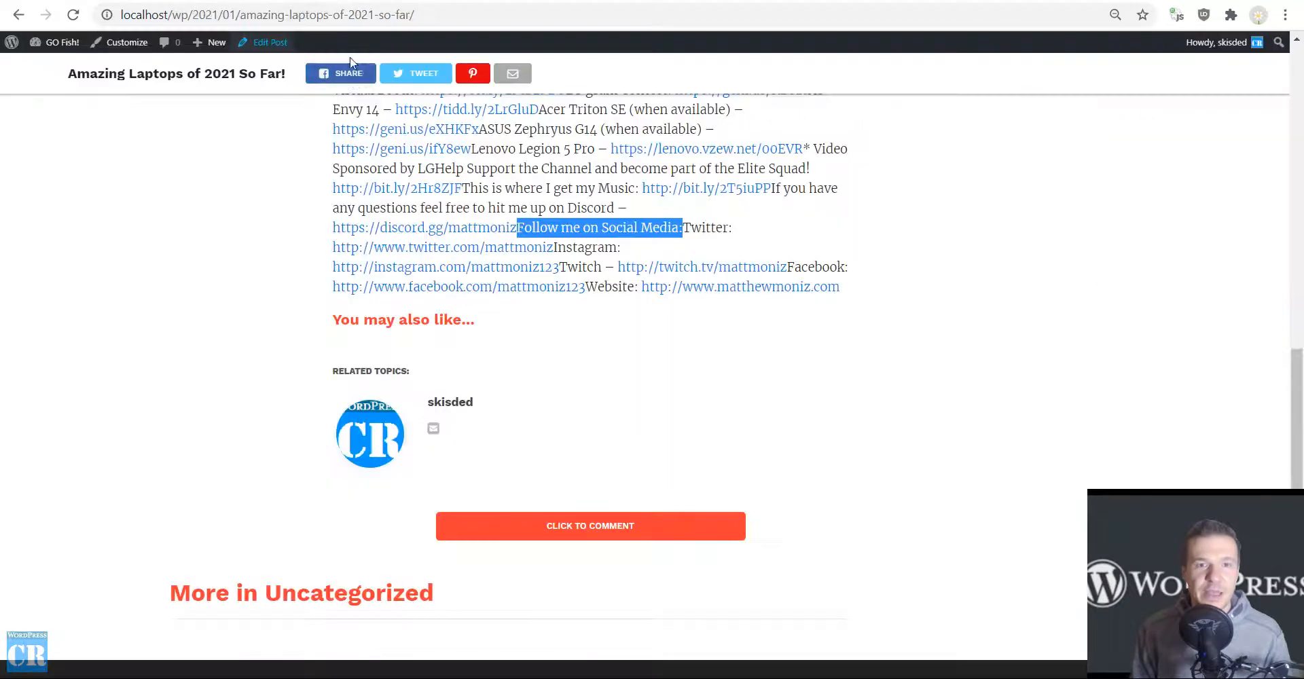
pyautogui.hotkey('ctrl', 'f')
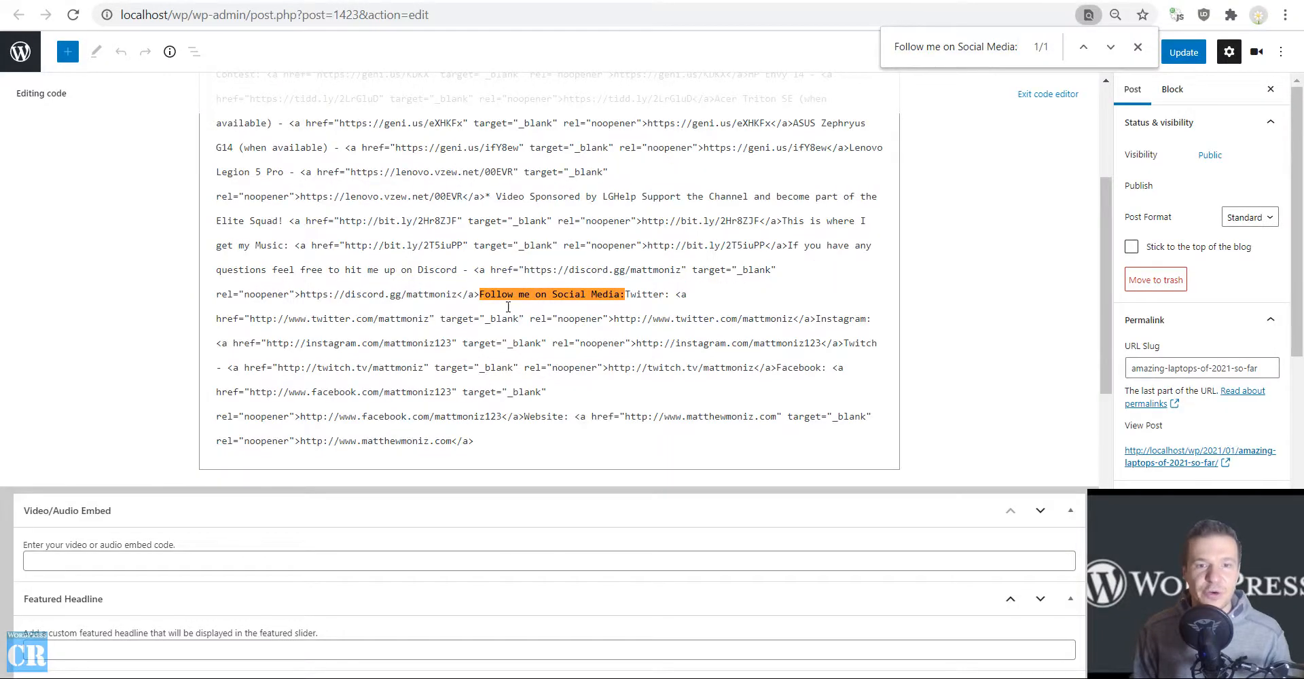
# Copy the post code from "Follow me on Social Media:" through the end and replace RegExr's sample text with it.
pyautogui.moveTo(481, 294); pyautogui.dragTo(511, 433)
pyautogui.hotkey('ctrl', 'c')
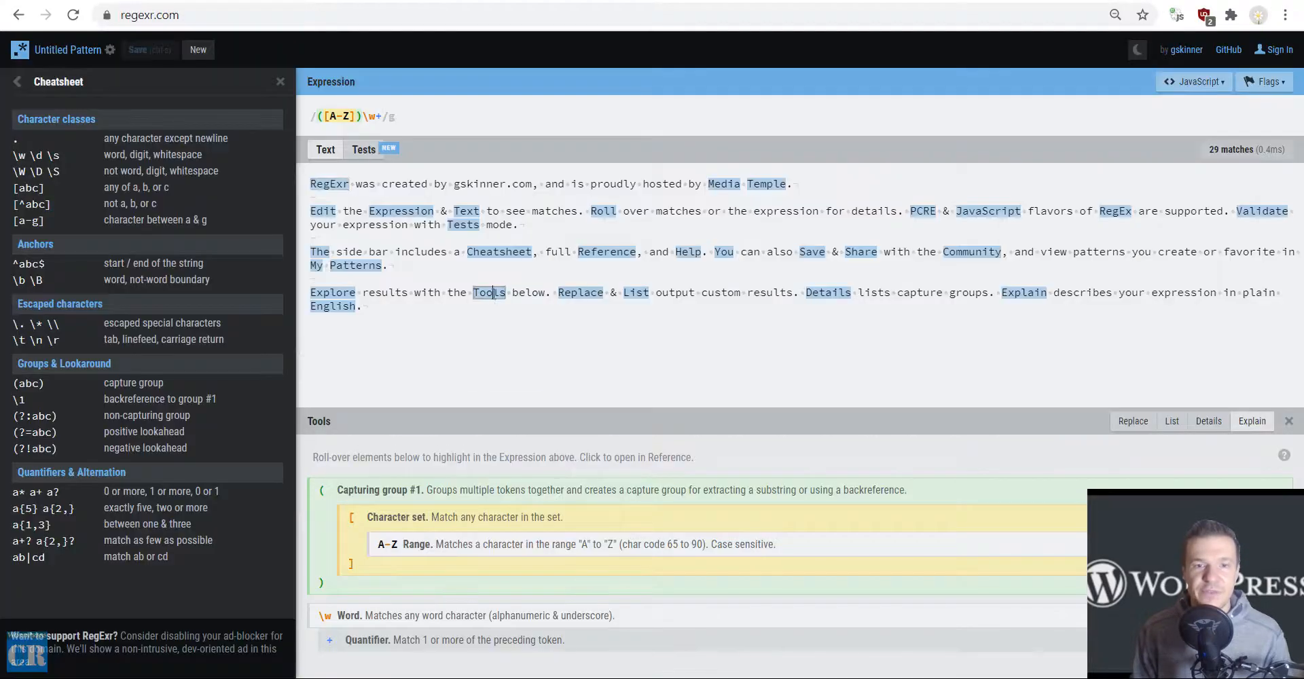
pyautogui.hotkey('ctrl', 'a')
pyautogui.hotkey('ctrl', 'v')
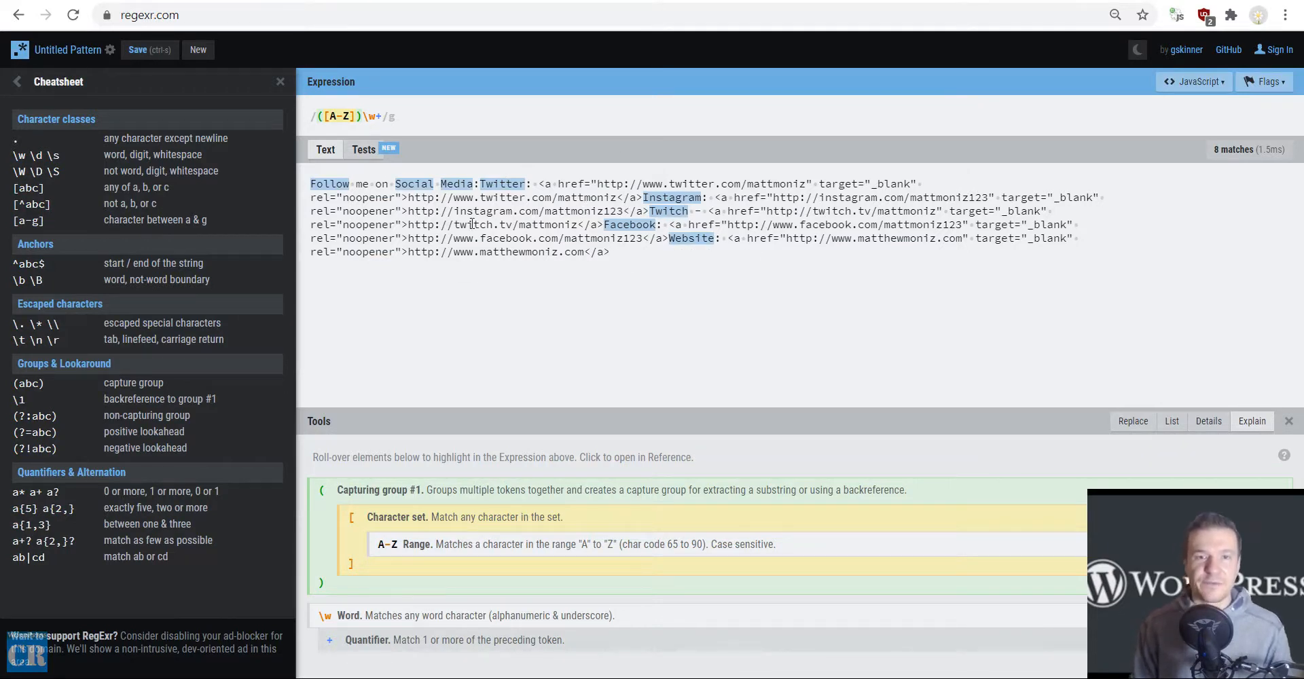
# Copy "Follow me on Social Media:" from the RegExr sample text and replace the whole expression with it.
pyautogui.moveTo(312, 184)
pyautogui.moveTo(311, 184); pyautogui.dragTo(482, 181)
pyautogui.hotkey('ctrl', 'c')
pyautogui.click(353, 116)
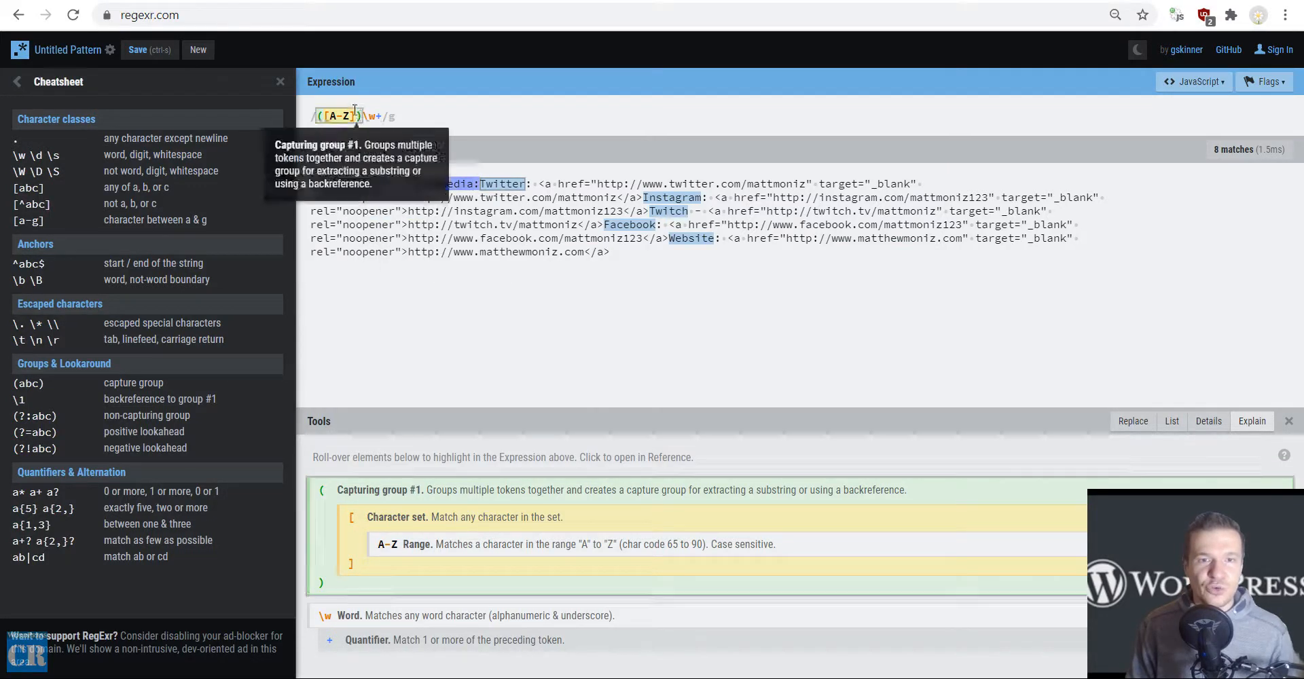
pyautogui.hotkey('ctrl', 'a')
pyautogui.hotkey('ctrl', 'v')
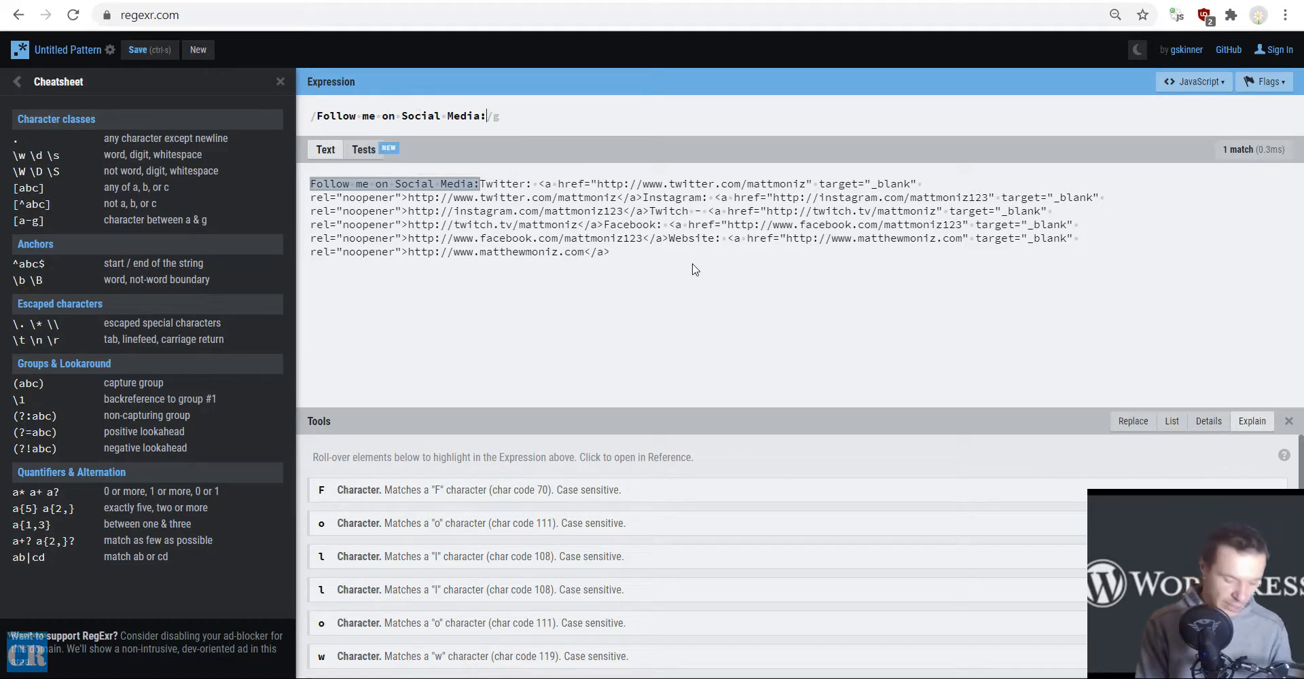
# Append the capturing group ([\s\S]*) to the expression so it matches everything after "Follow me on Social Media:".
pyautogui.write('(')
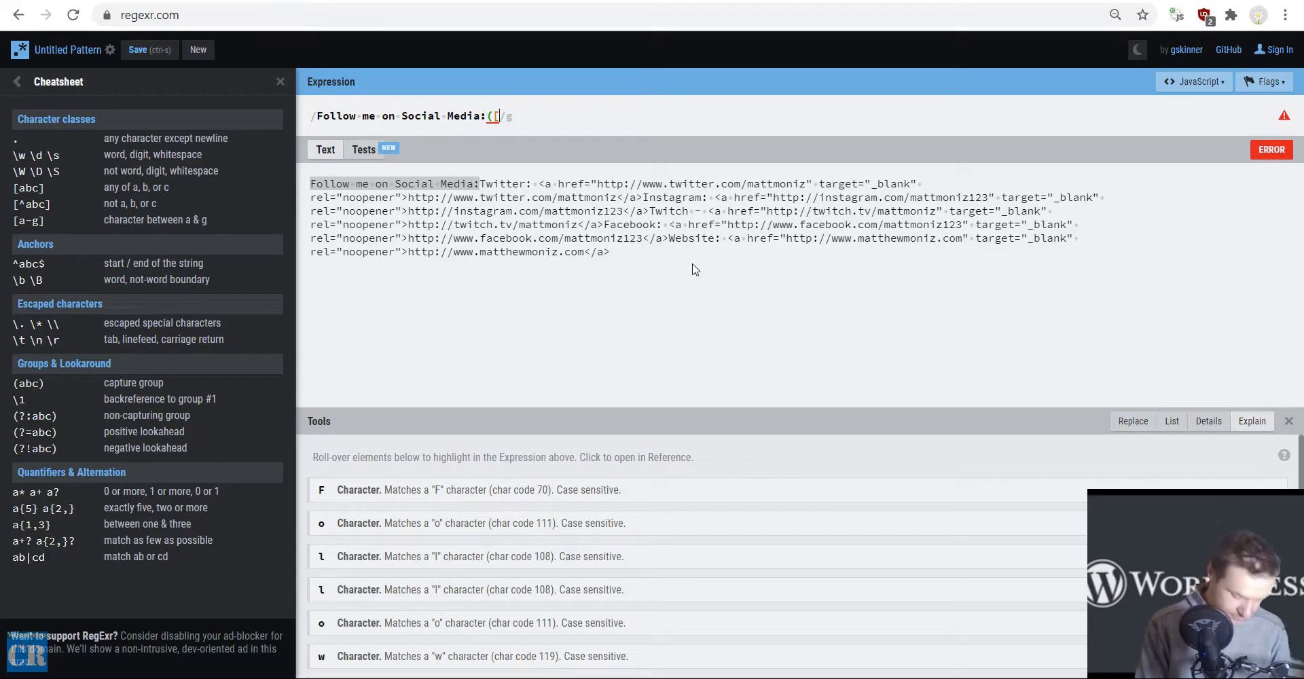
pyautogui.write('[\\s')
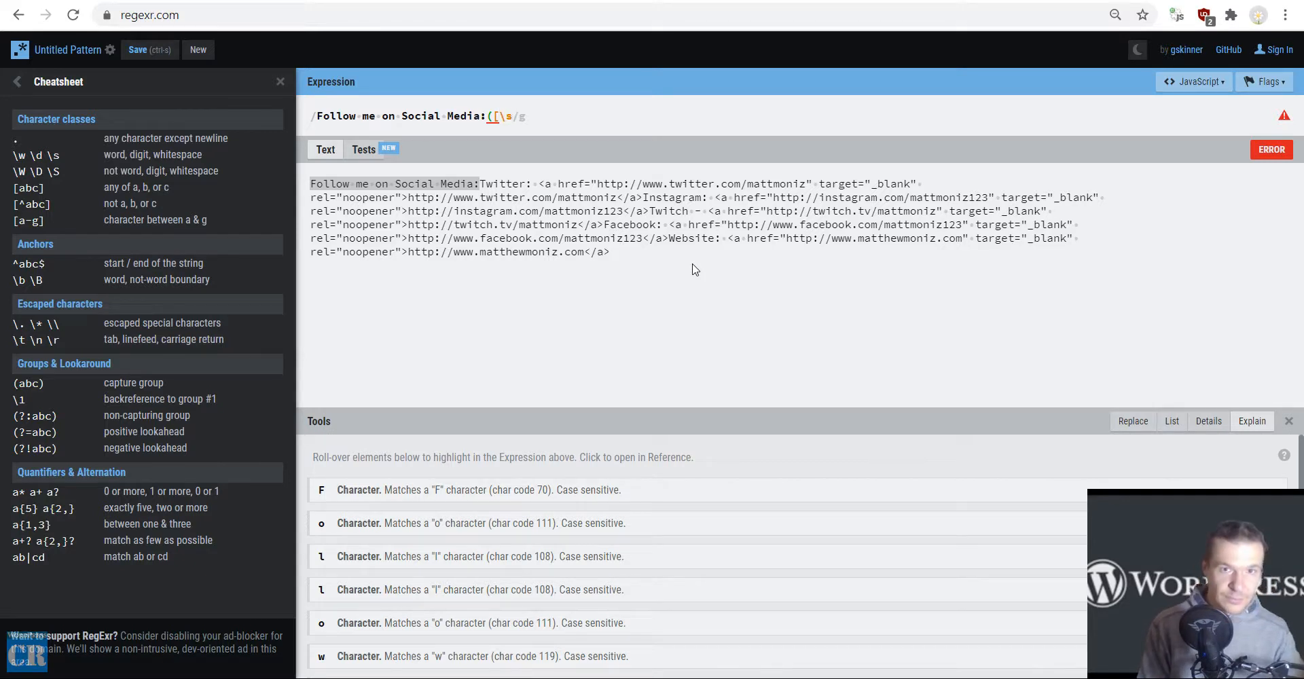
pyautogui.write('\\S]')
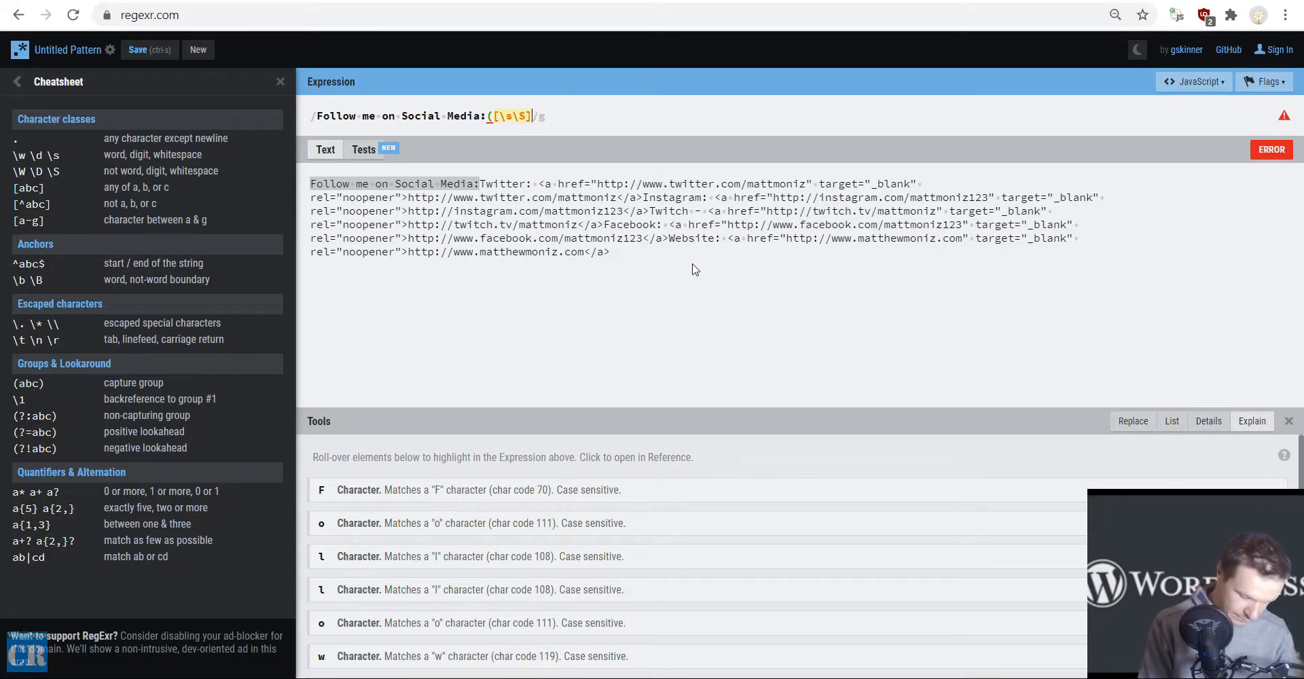
pyautogui.write('*)')
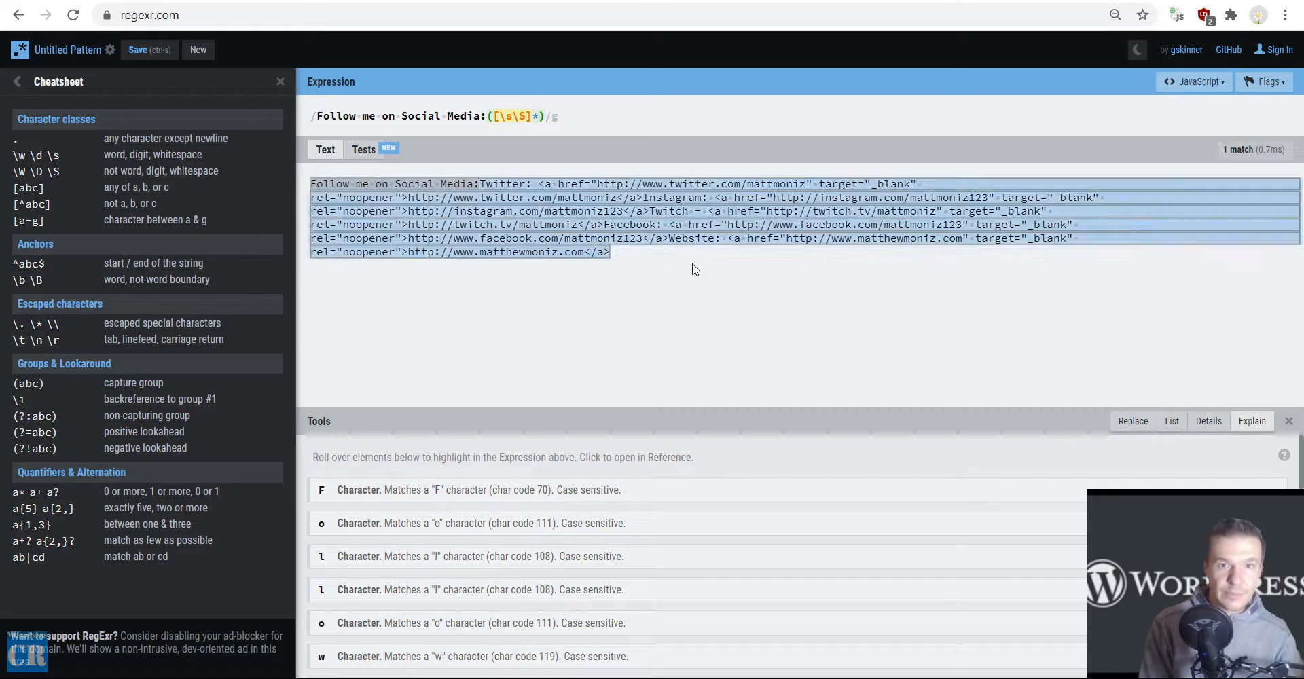
pyautogui.moveTo(721, 188)
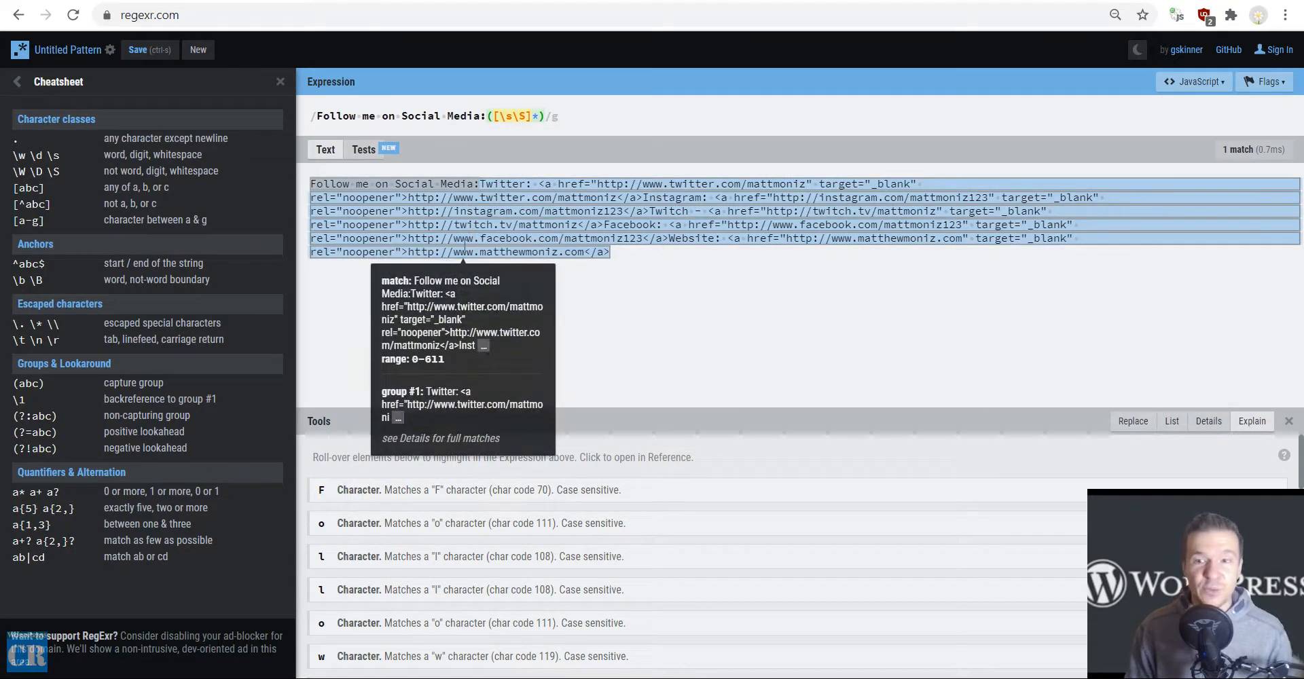
# Copy the full expression into Run Regex On Content in the "laptop" rule's advanced settings in Youtubomatic and save the settings.
pyautogui.moveTo(316, 116); pyautogui.dragTo(486, 115)
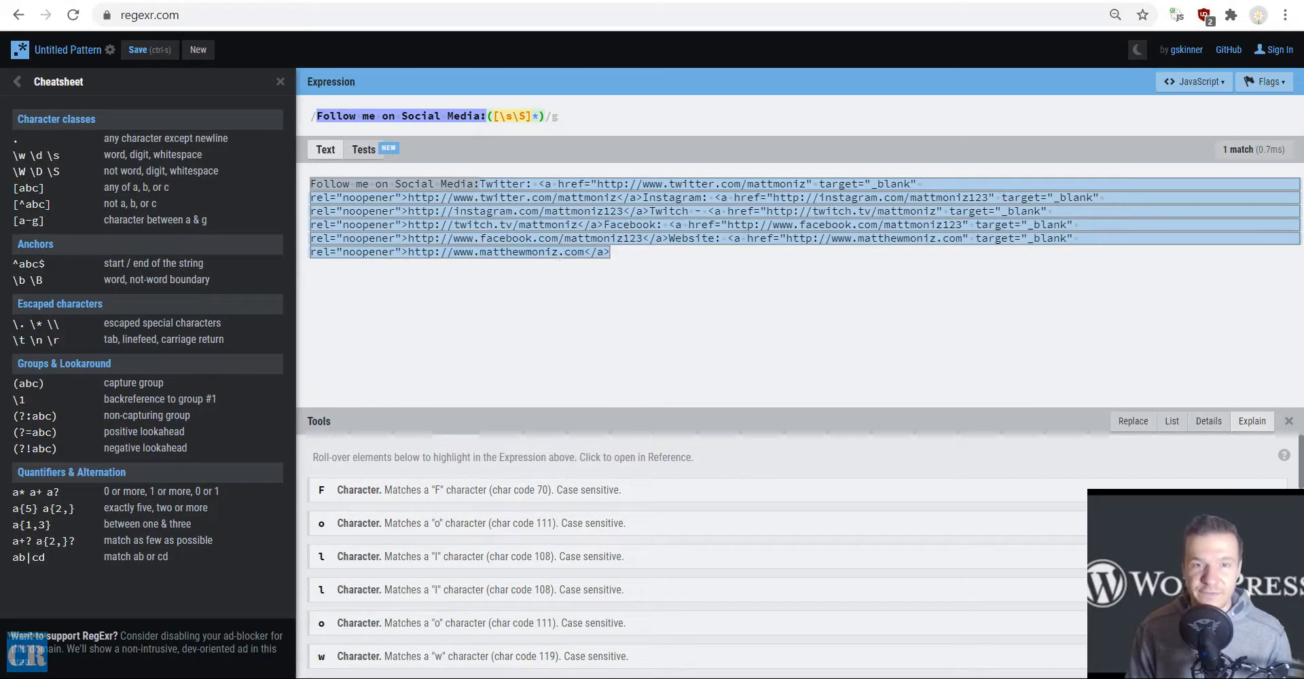
pyautogui.click(440, 115)
pyautogui.hotkey('ctrl', 'a')
pyautogui.rightClick(441, 115)
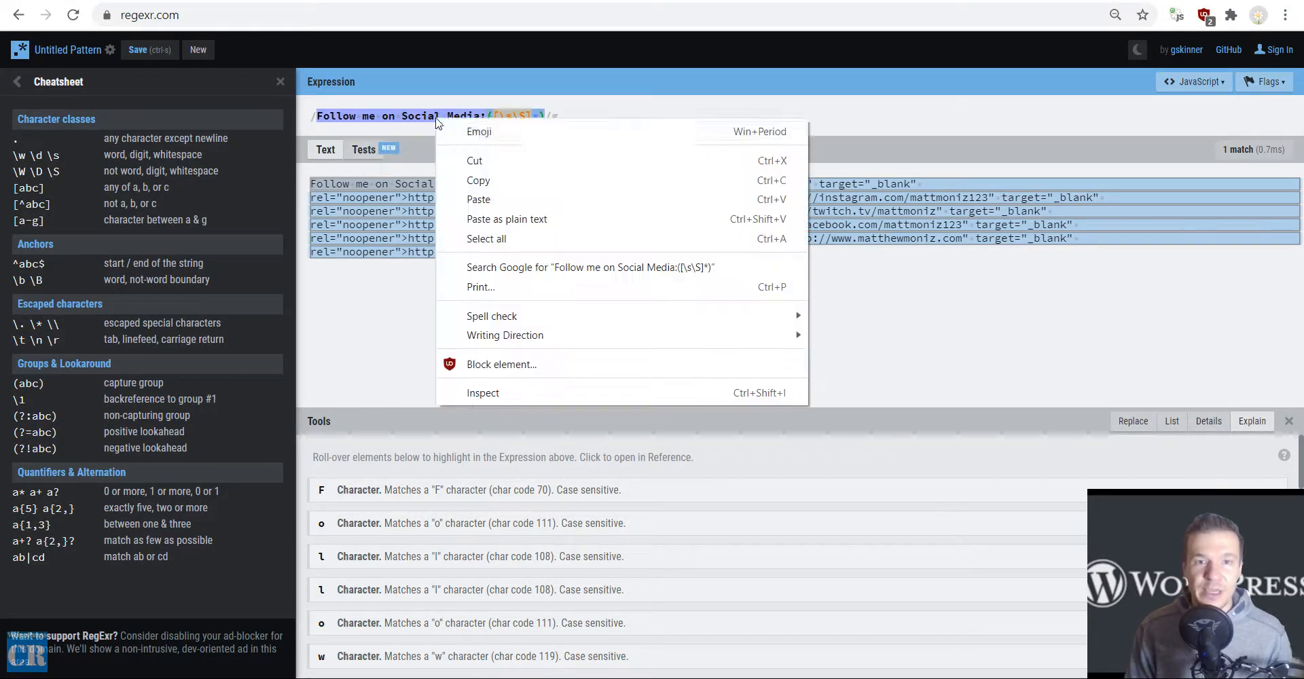
pyautogui.click(474, 181)
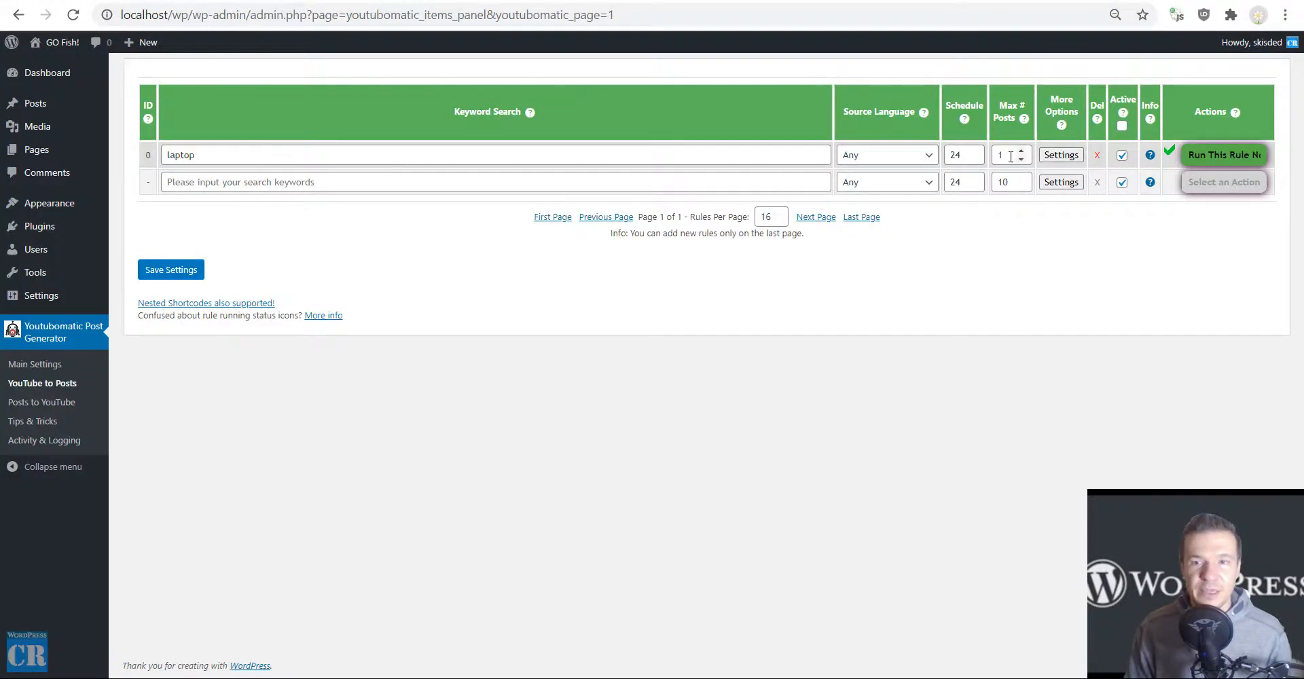
pyautogui.click(1061, 155)
pyautogui.scroll(-6, 729, 272)
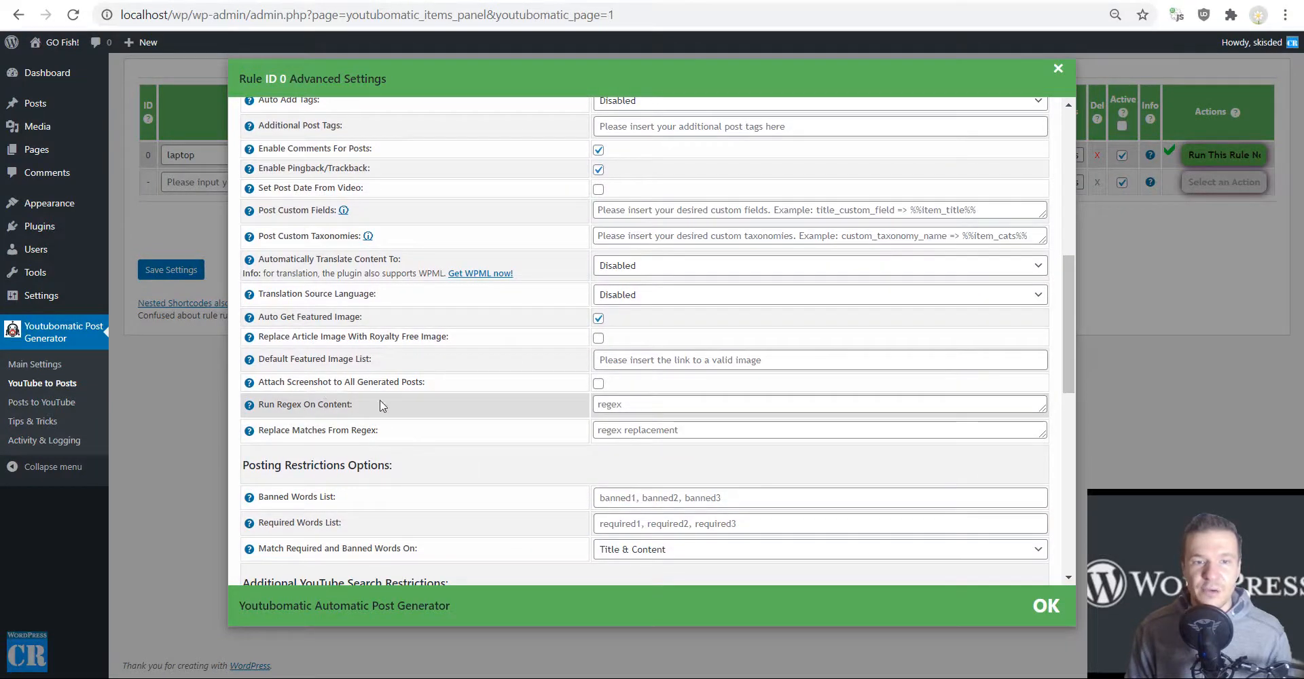
pyautogui.click(601, 404)
pyautogui.hotkey('ctrl', 'v')
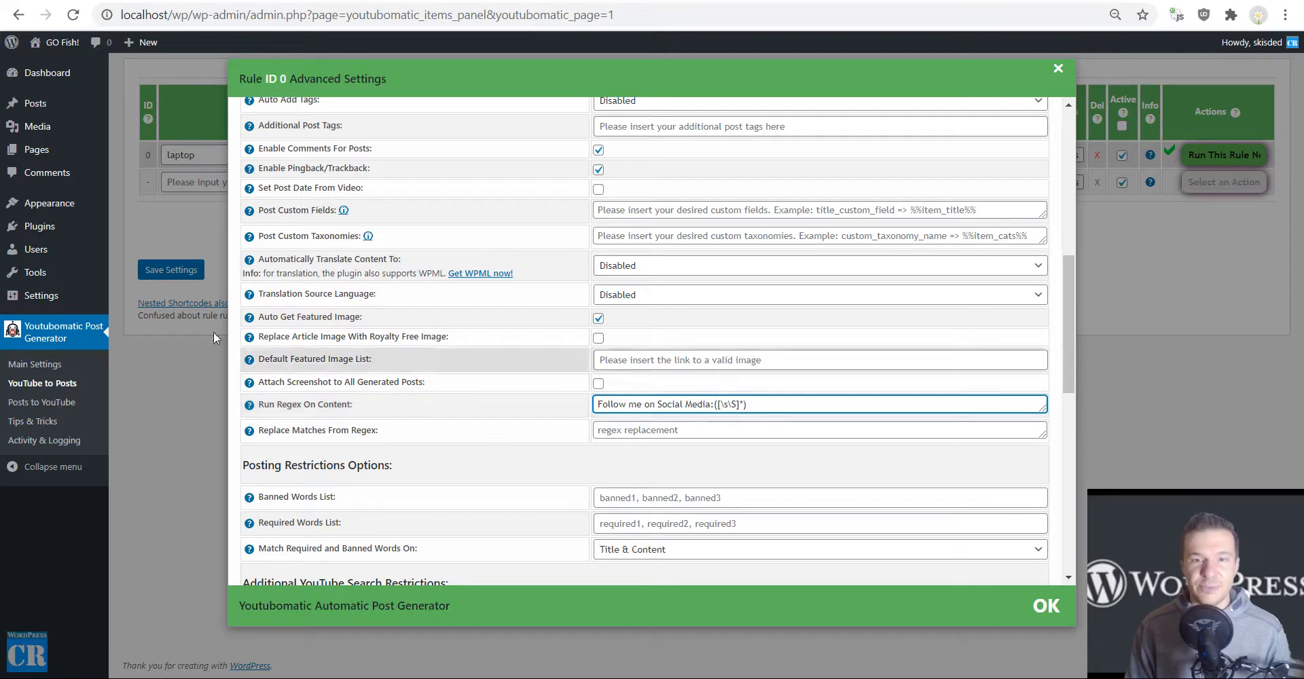
pyautogui.click(168, 269)
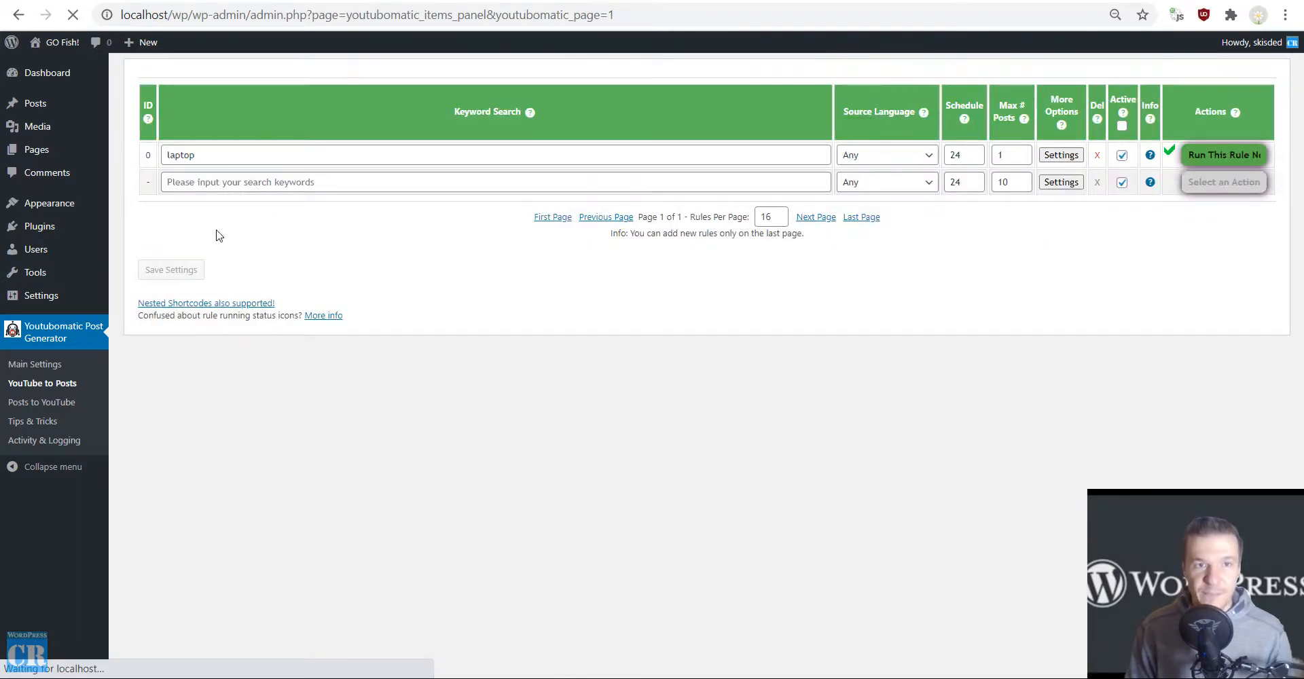
# Permanently delete all posts generated by the "laptop" rule, confirm, and return to the site's home page.
pyautogui.click(1198, 155)
pyautogui.click(1202, 219)
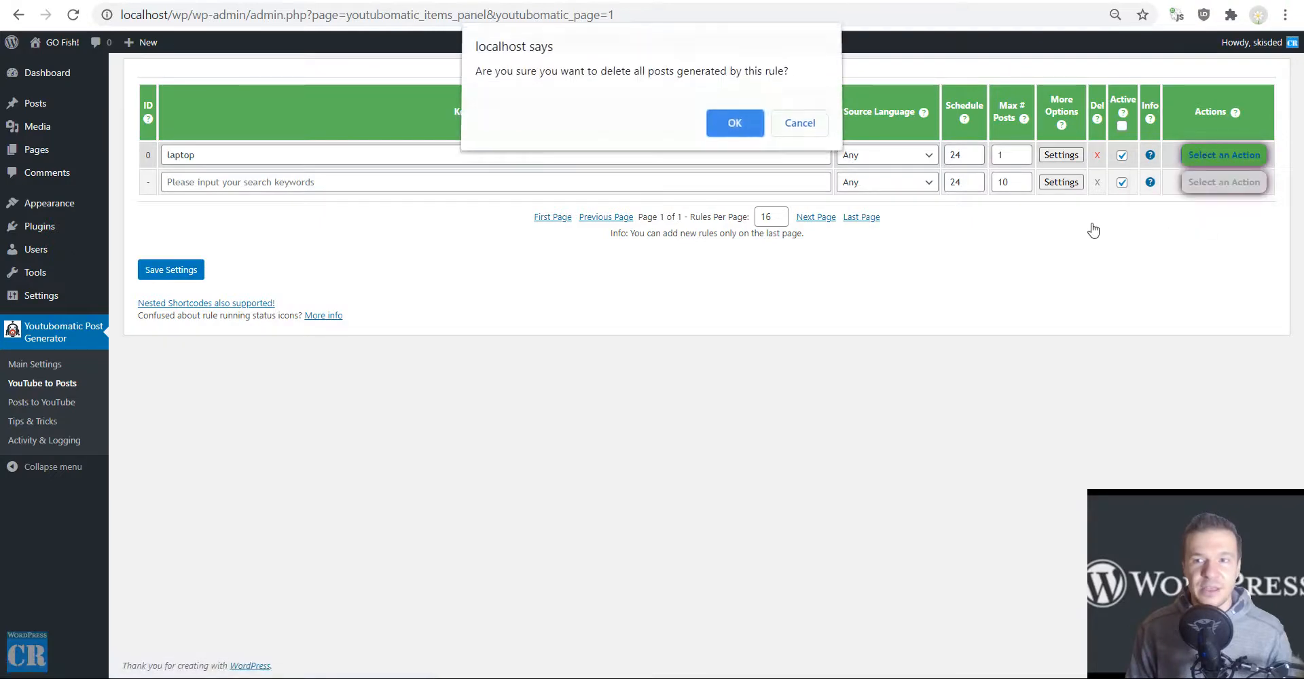
pyautogui.click(733, 120)
pyautogui.click(280, 1)
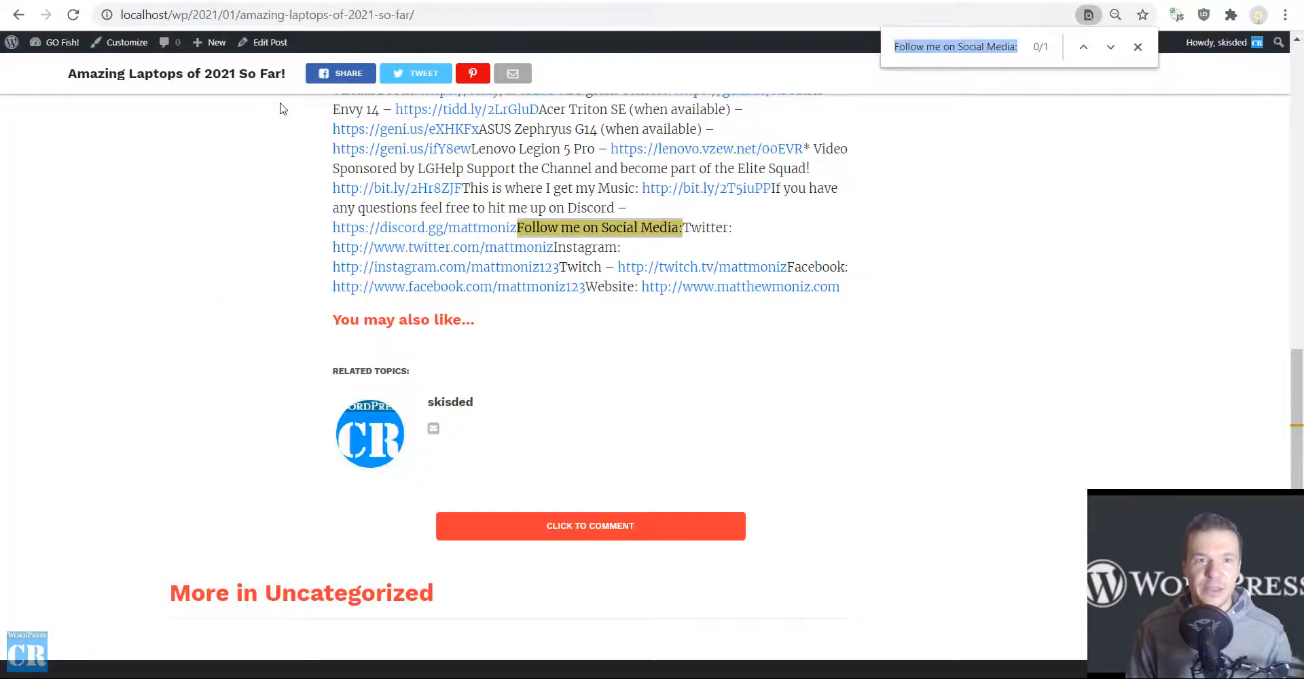
pyautogui.scroll(12, 292, 150)
pyautogui.click(303, 73)
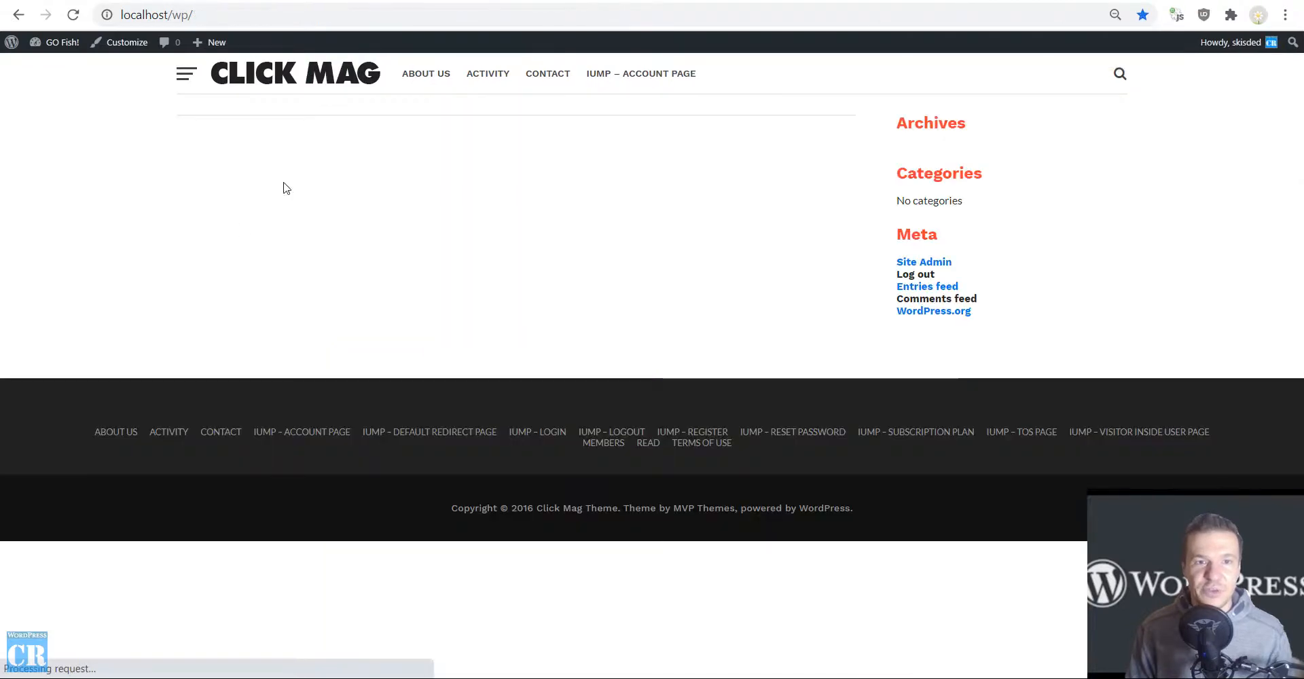
# Run the "laptop" rule immediately, confirm, and open the regenerated post from the reloaded site home page.
pyautogui.click(178, 3)
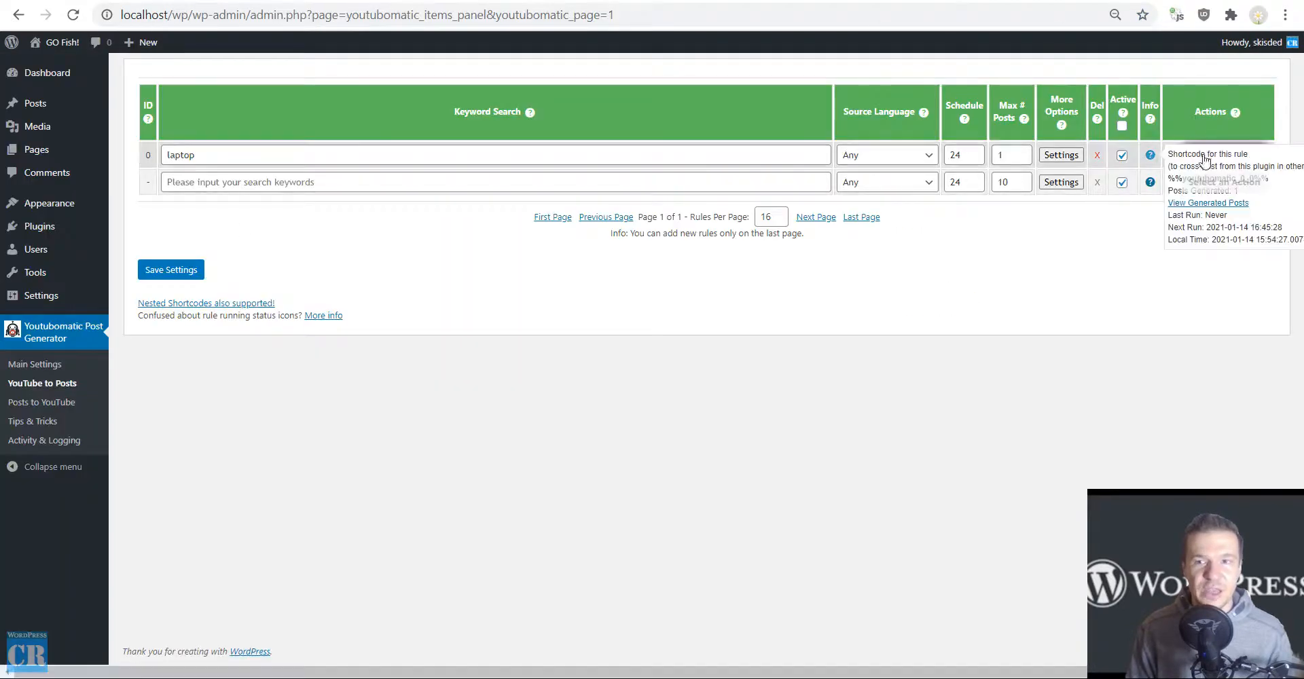
pyautogui.click(1224, 155)
pyautogui.click(1201, 181)
pyautogui.press('Return')
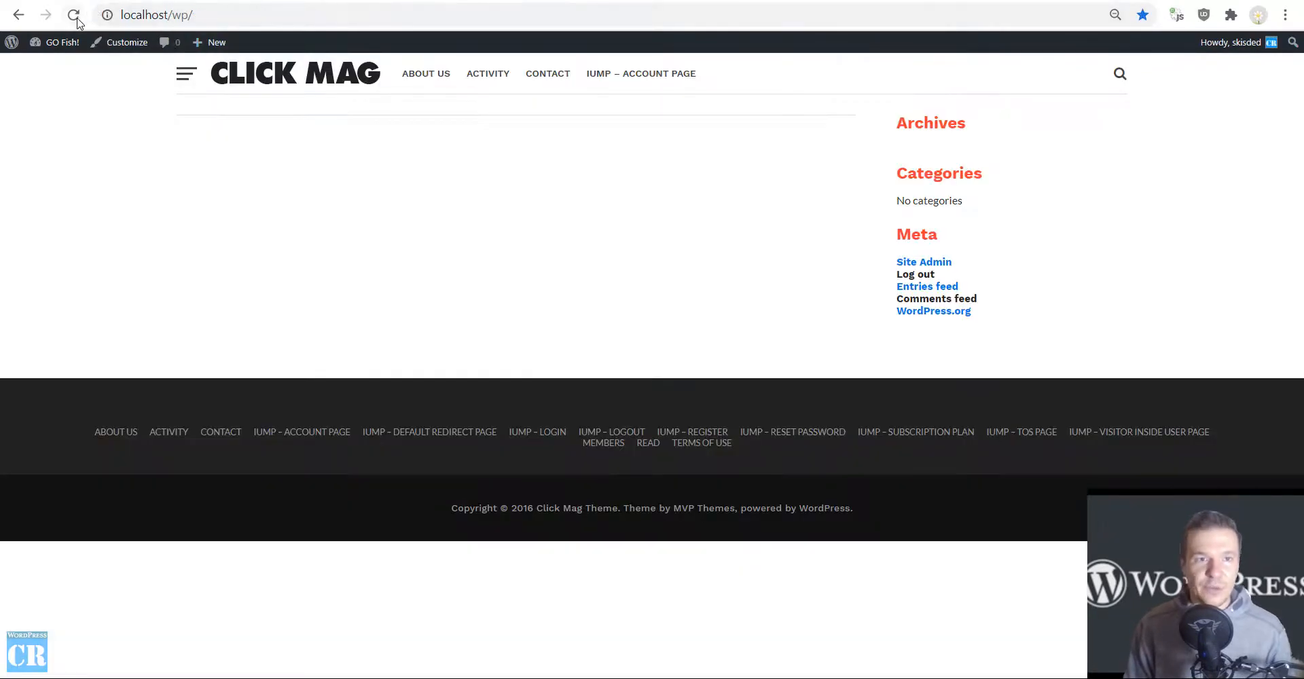
pyautogui.click(73, 14)
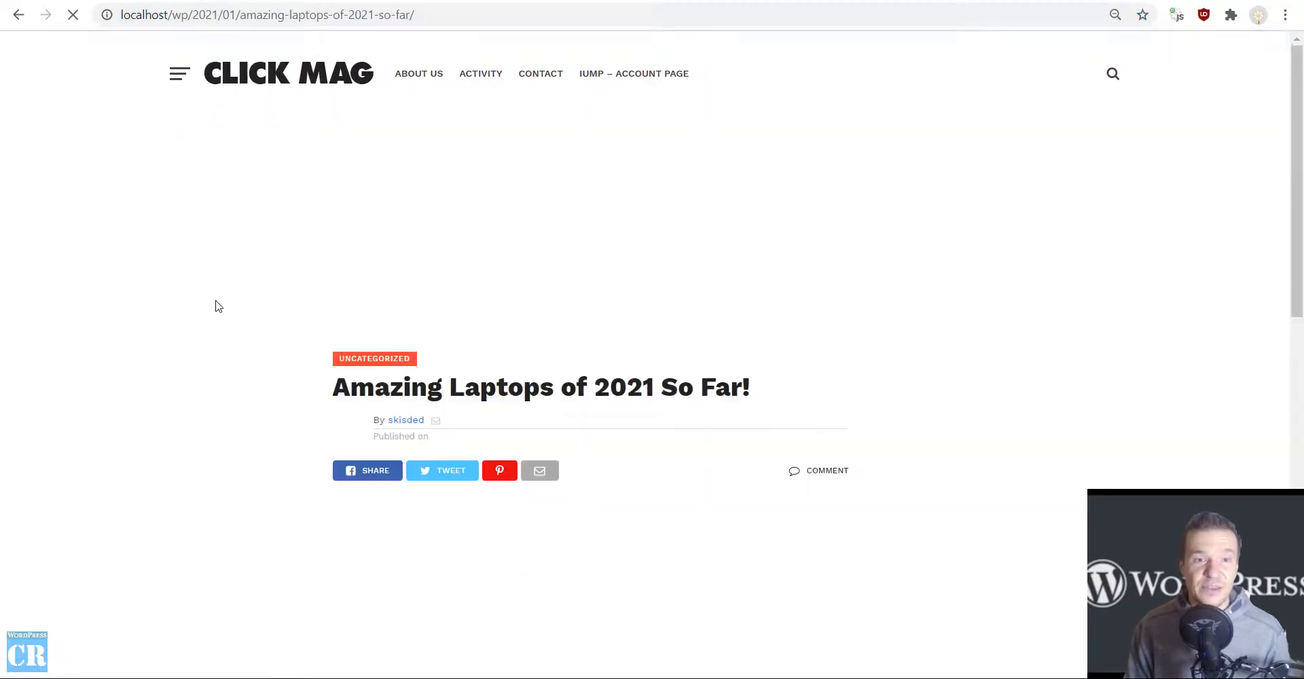
pyautogui.scroll(-9, 215, 303)
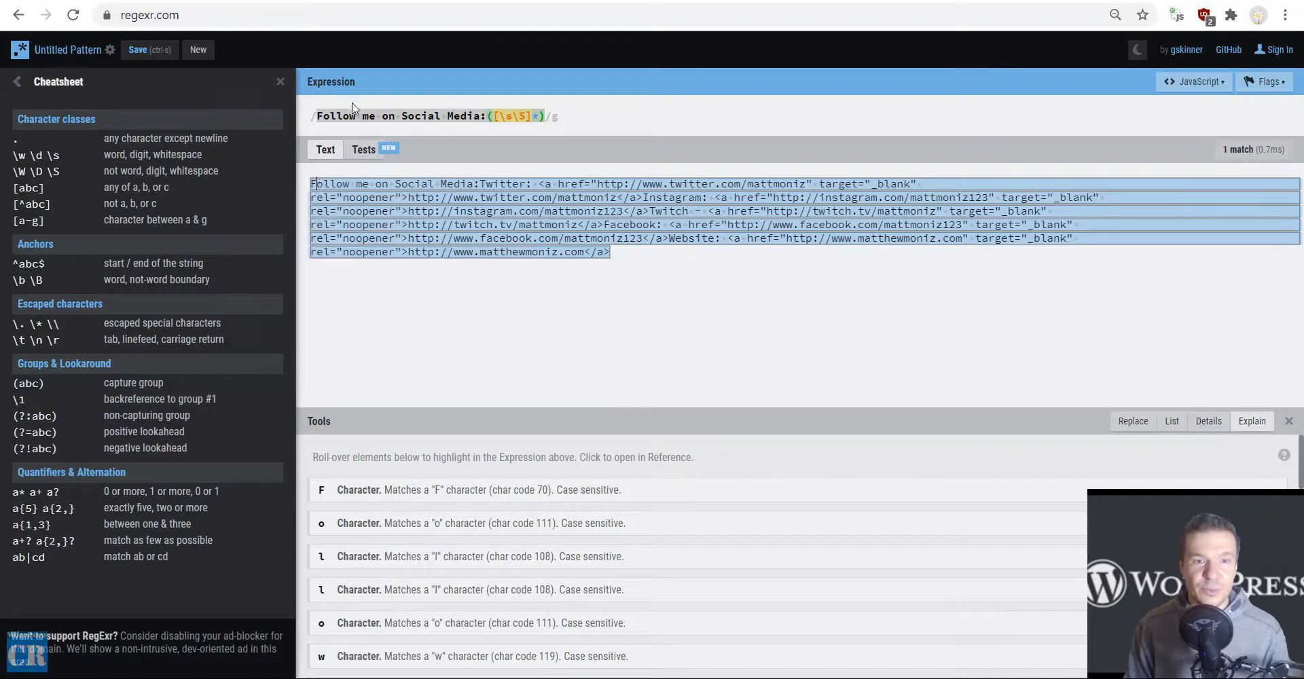
# Copy "Follow me on Social Media:" from the RegExr expression, search the regenerated post for it, and examine the post's description.
pyautogui.moveTo(318, 116); pyautogui.dragTo(403, 119)
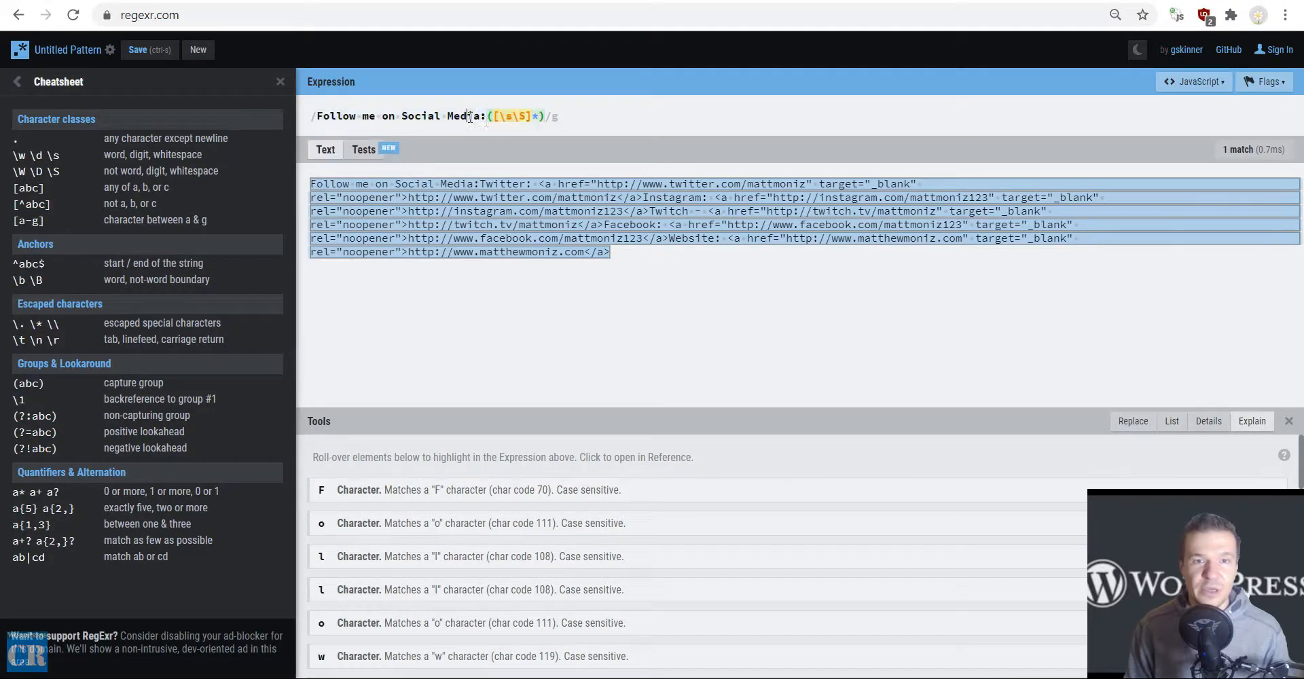
pyautogui.moveTo(486, 116); pyautogui.dragTo(320, 116)
pyautogui.hotkey('ctrl', 'c')
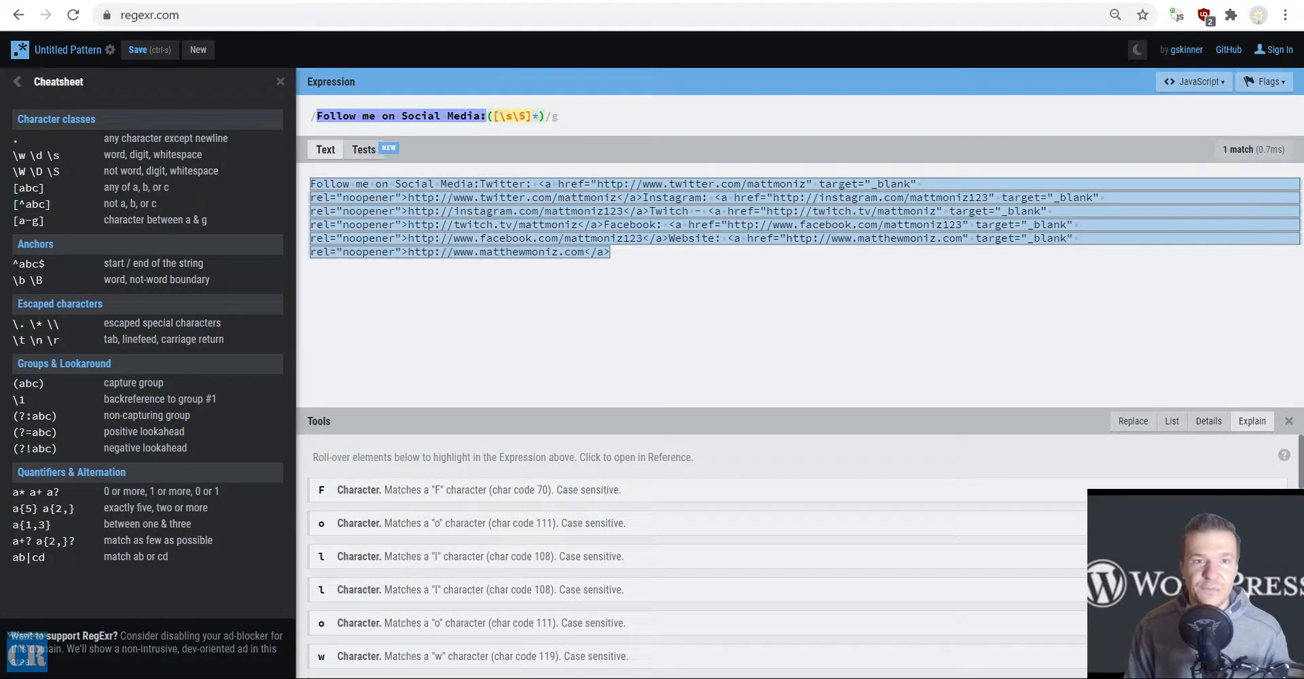
pyautogui.click(353, 1)
pyautogui.hotkey('ctrl', 'f')
pyautogui.hotkey('ctrl', 'v')
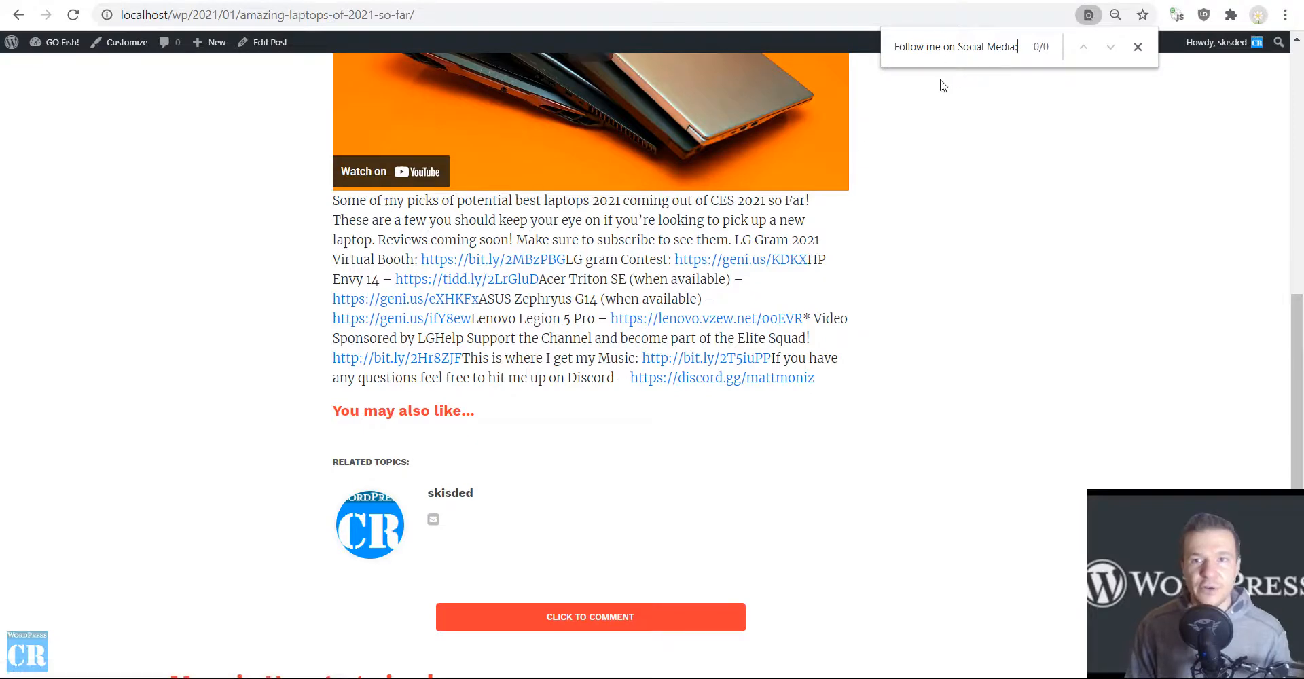
pyautogui.scroll(4, 937, 299)
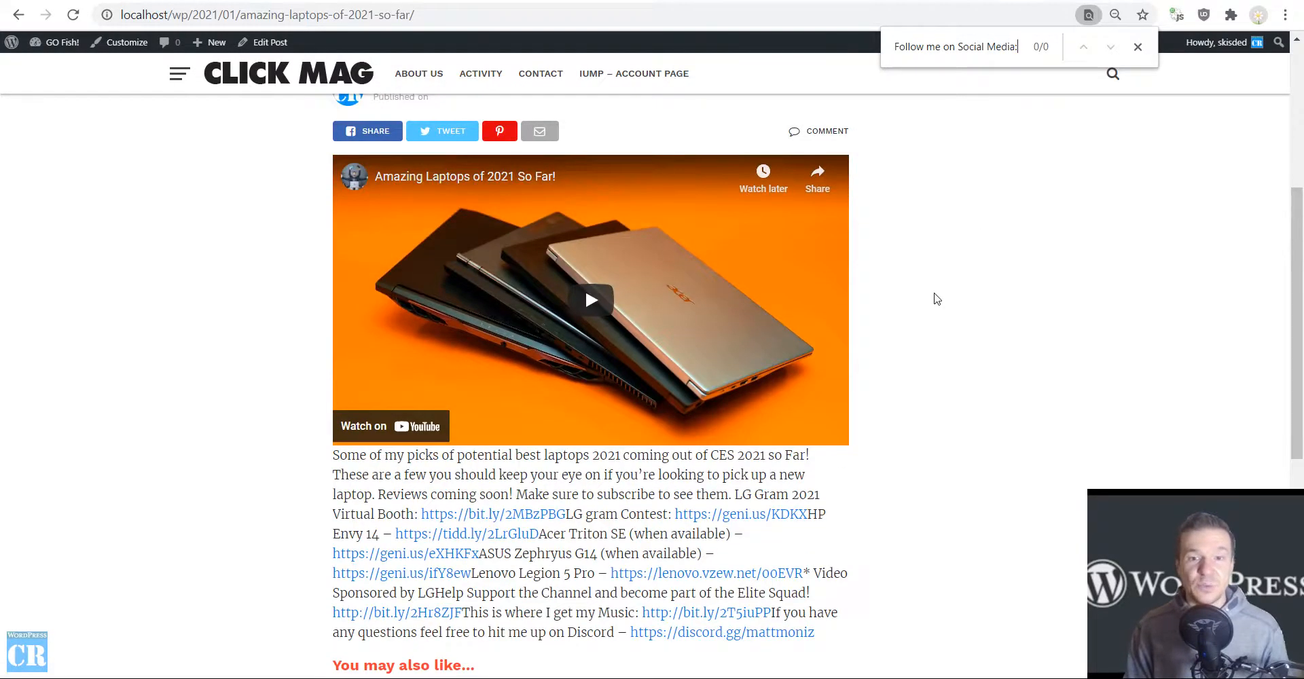
pyautogui.scroll(-2, 937, 298)
pyautogui.scroll(6, 938, 299)
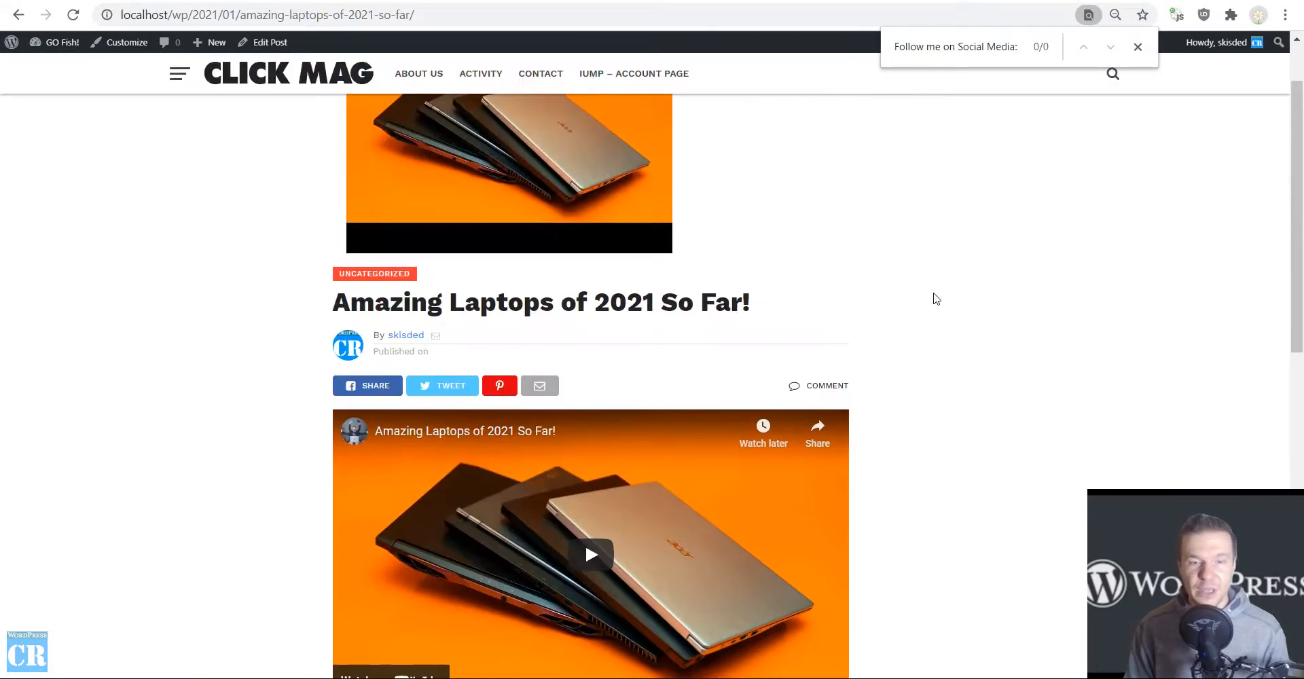
pyautogui.scroll(-2, 933, 297)
pyautogui.scroll(2, 935, 313)
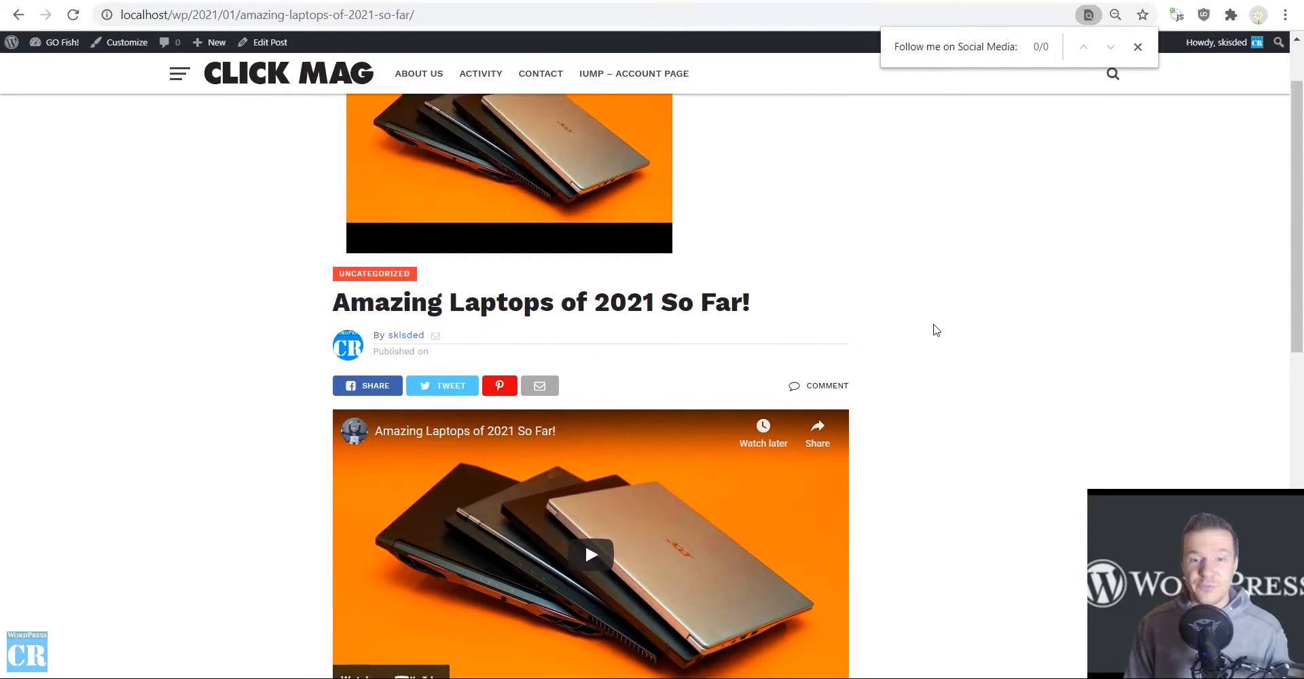
# Set Replace Matches From Regex to "REPLACEMENT" in the "laptop" rule's advanced settings and save the settings.
pyautogui.hotkey('ctrl', 'Tab')
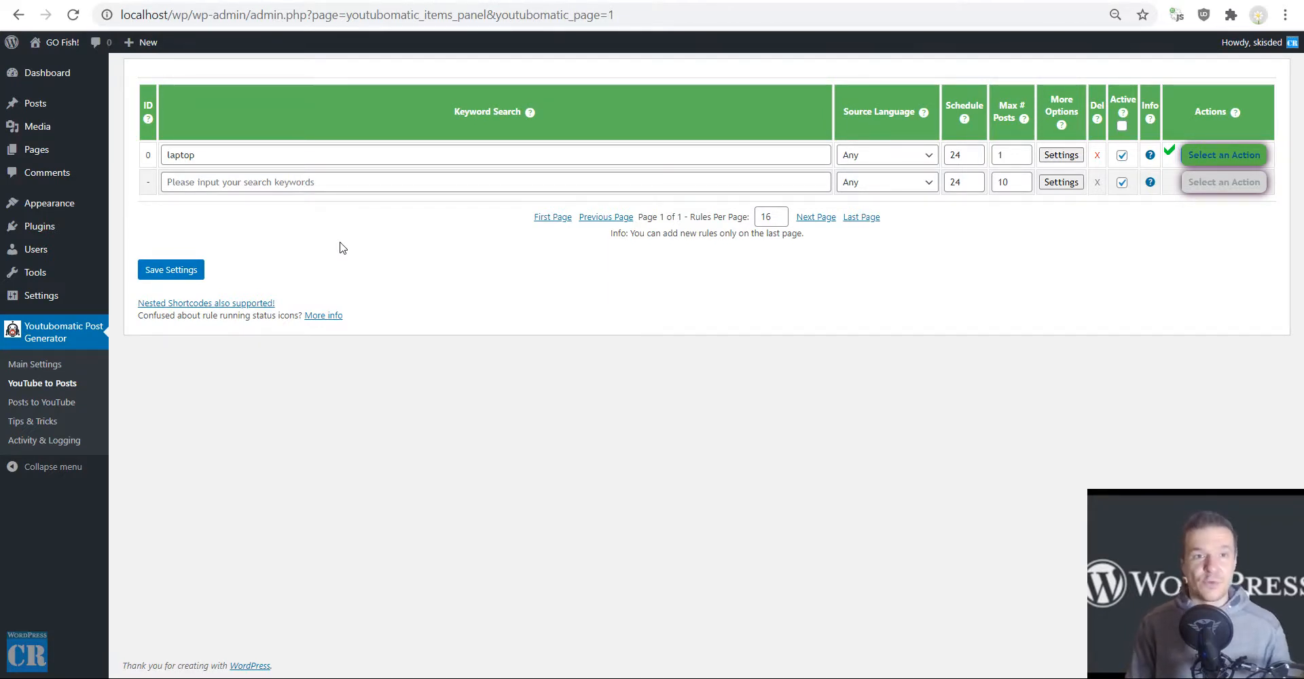
pyautogui.click(271, 1)
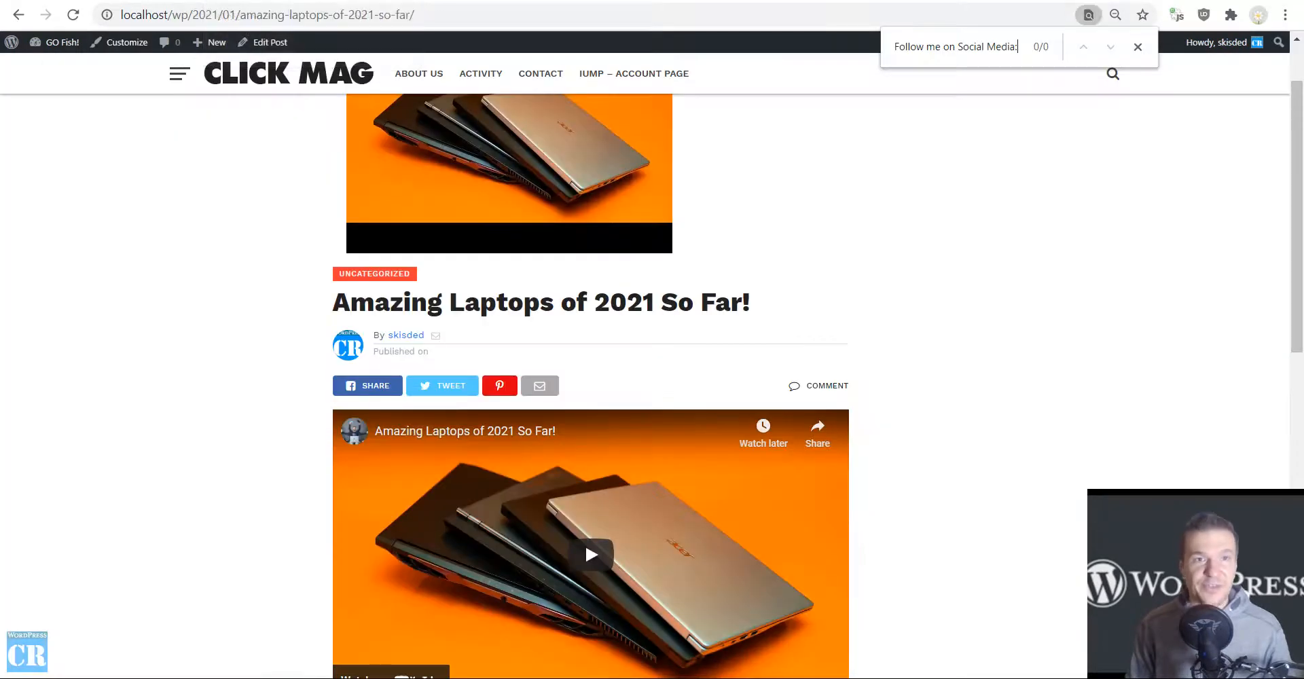
pyautogui.click(157, 1)
pyautogui.click(1061, 155)
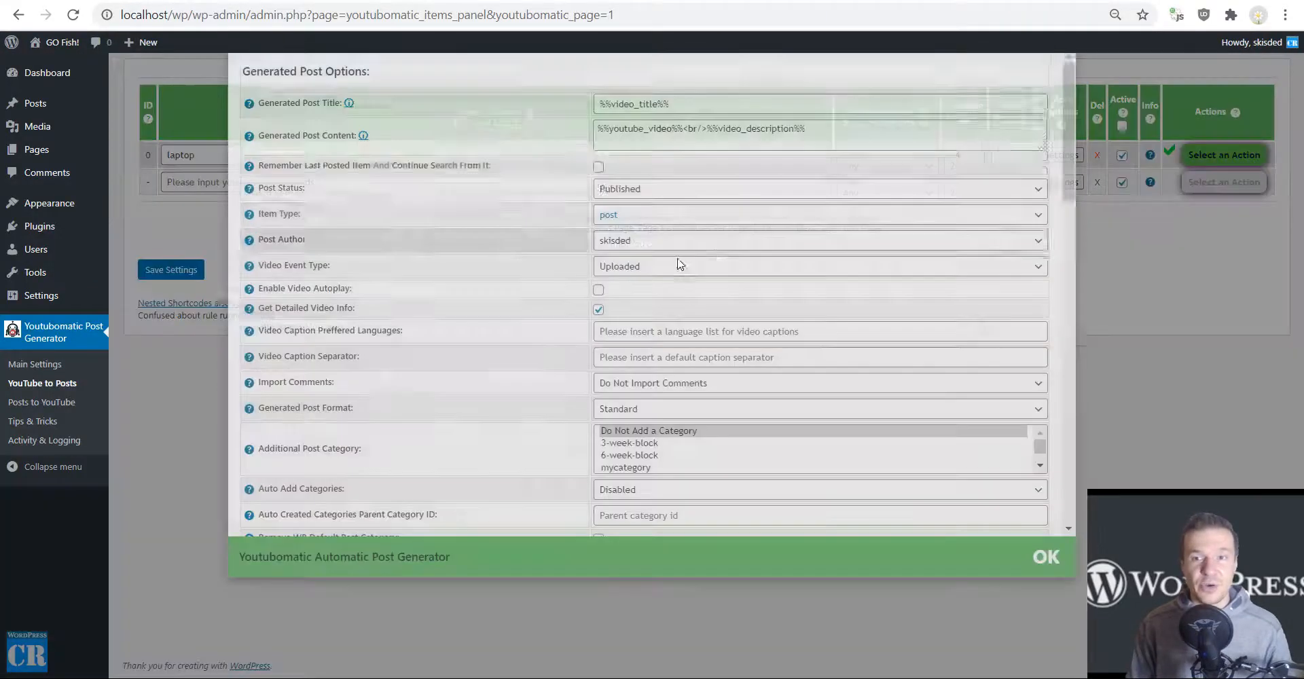
pyautogui.scroll(-10, 569, 351)
pyautogui.scroll(-3, 569, 351)
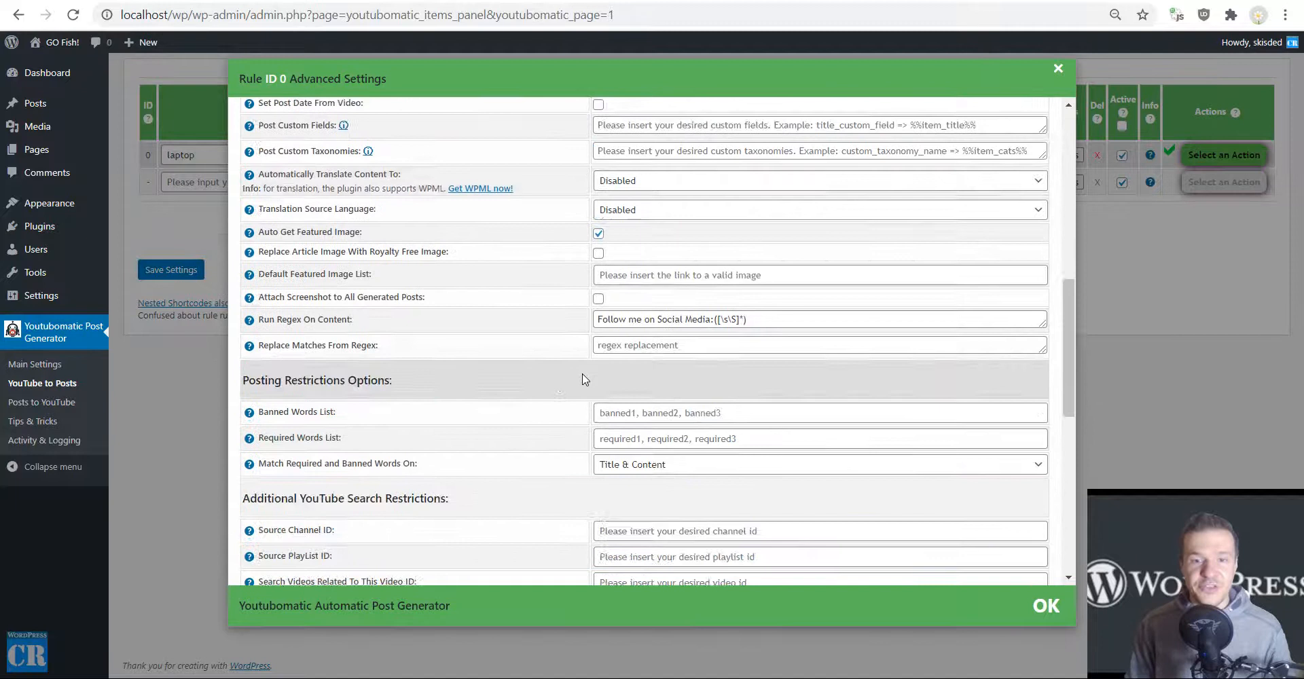
pyautogui.click(657, 346)
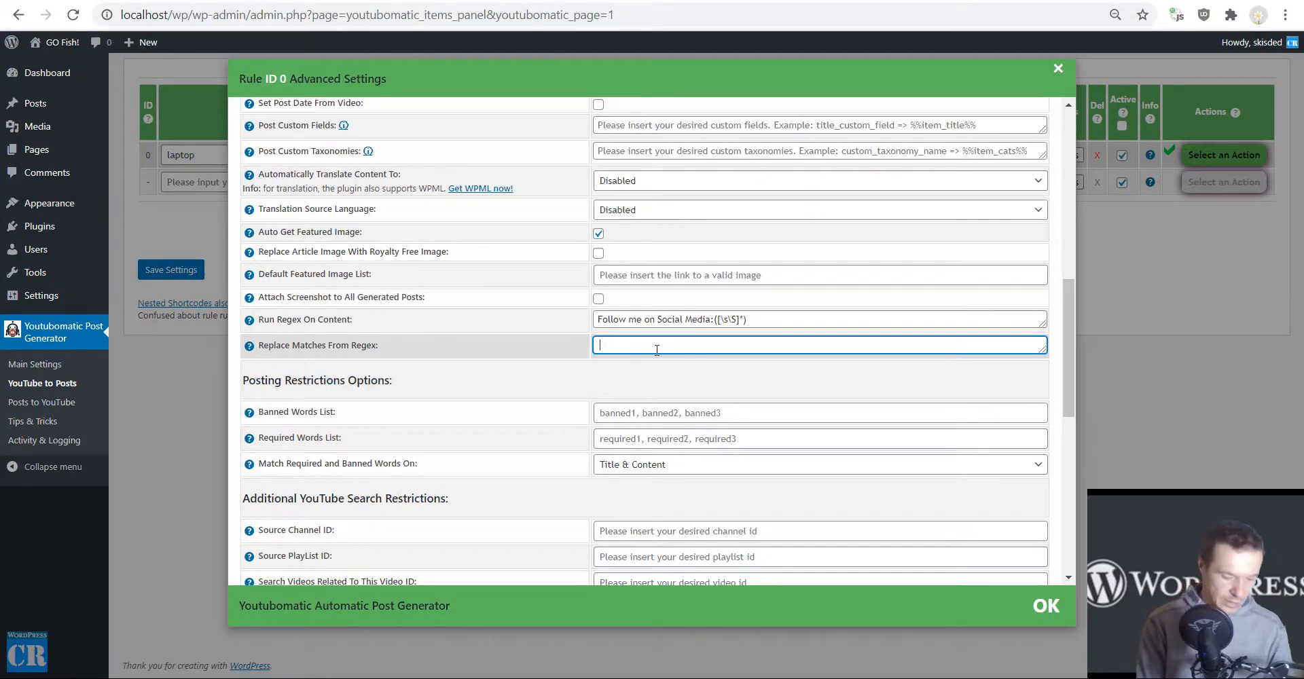
pyautogui.write('REPLACEMENT!!!')
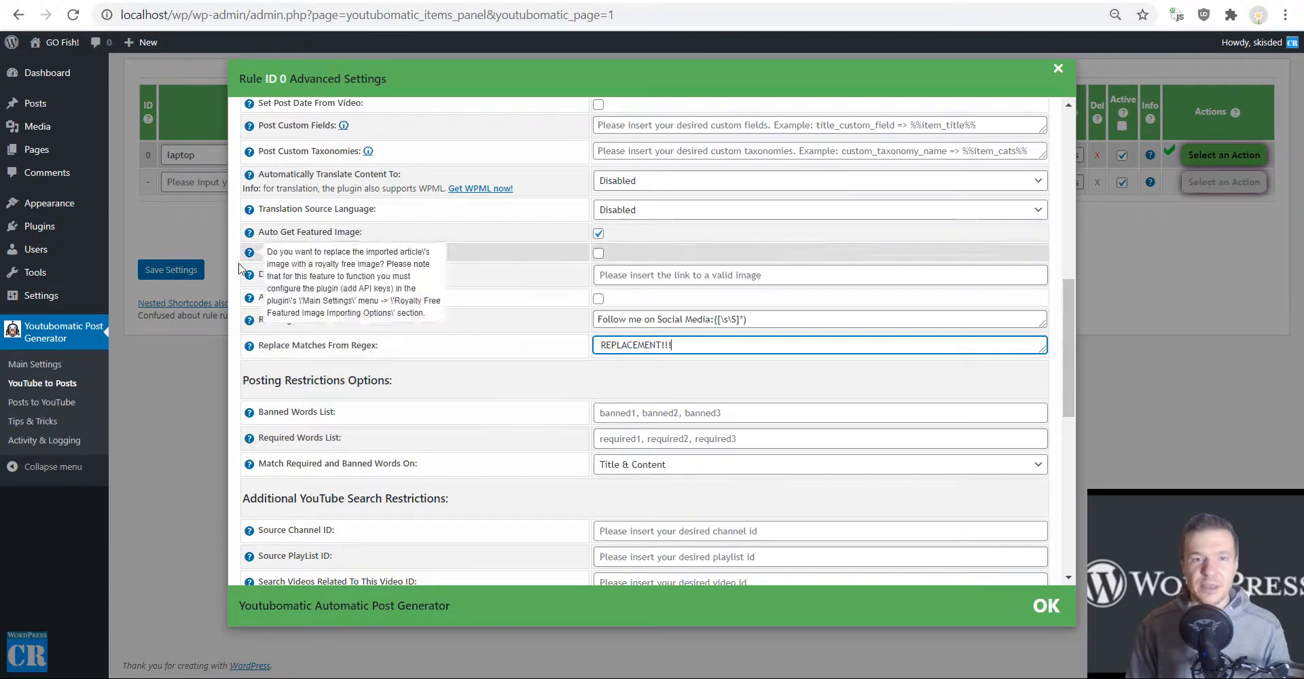
pyautogui.click(171, 270)
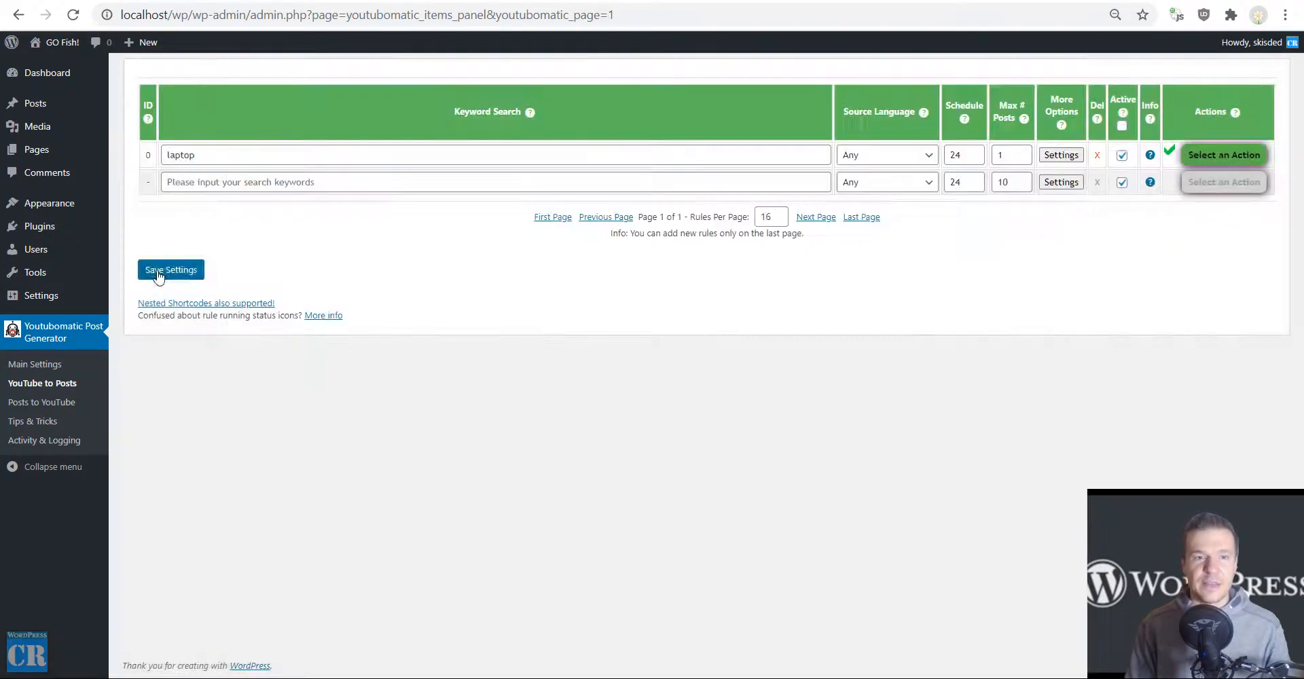
pyautogui.click(171, 270)
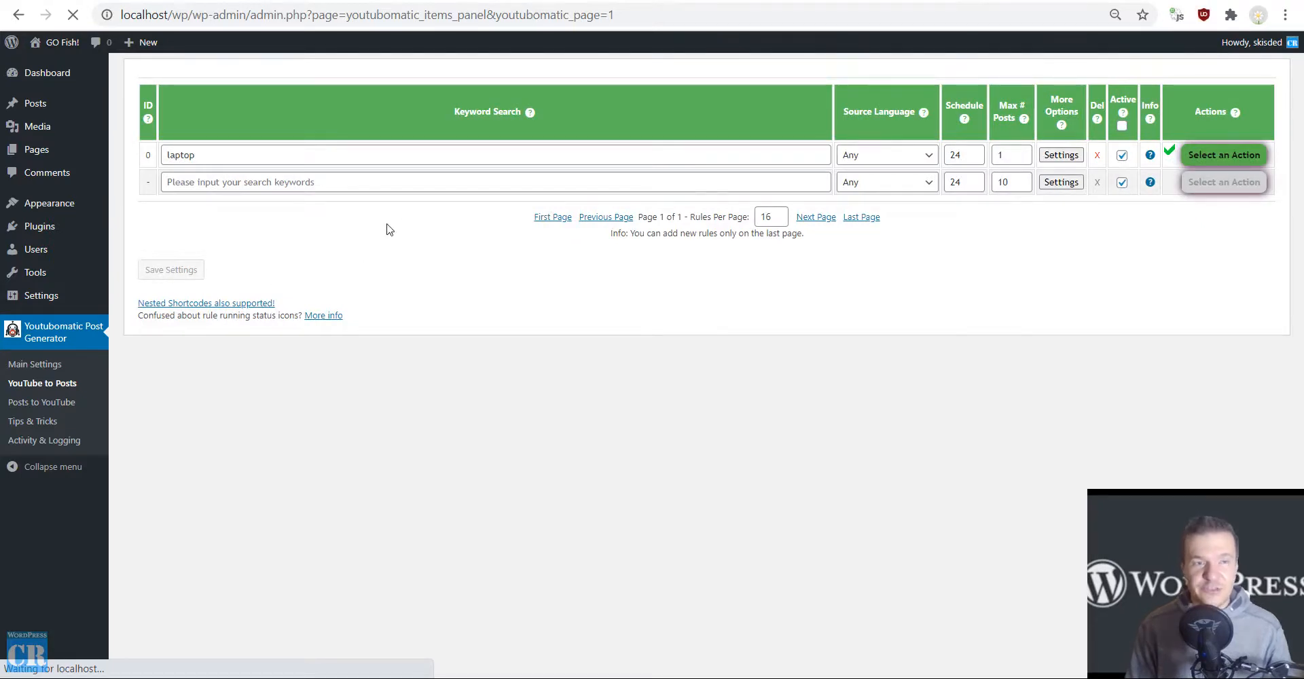
# Permanently delete all posts generated by the "laptop" rule and run the rule again immediately, confirming both actions.
pyautogui.click(1223, 155)
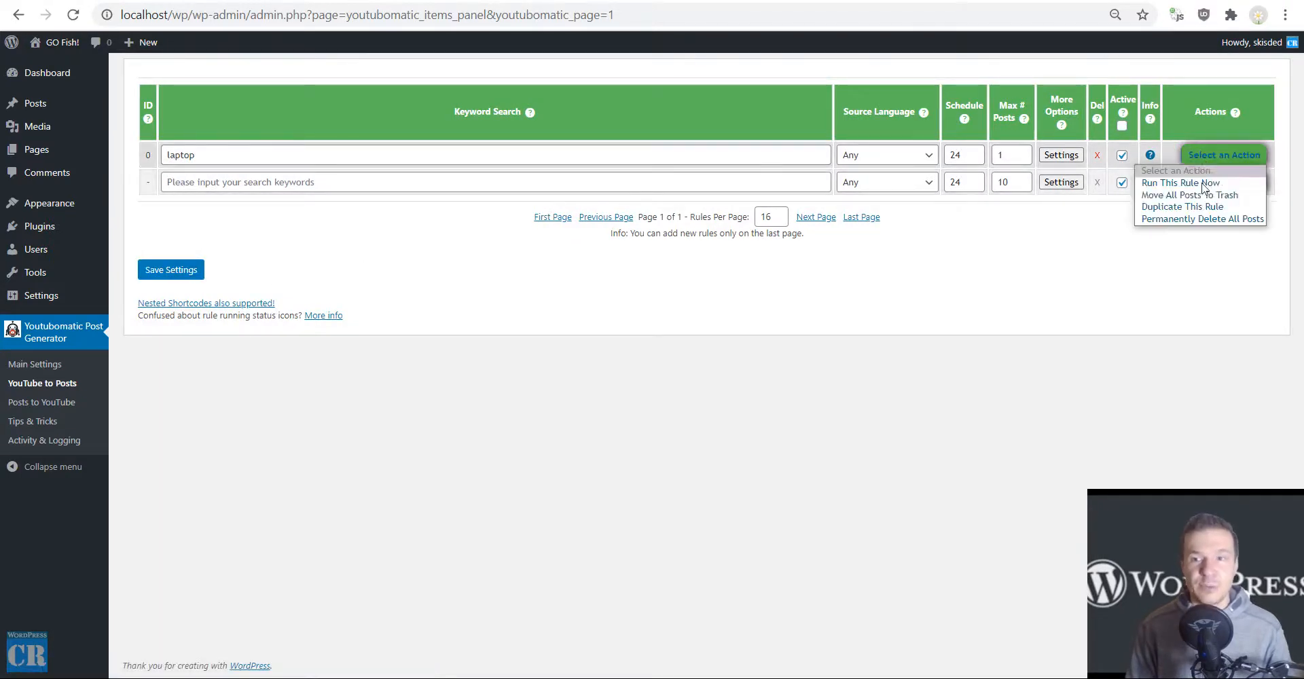
pyautogui.click(1196, 218)
pyautogui.click(1200, 157)
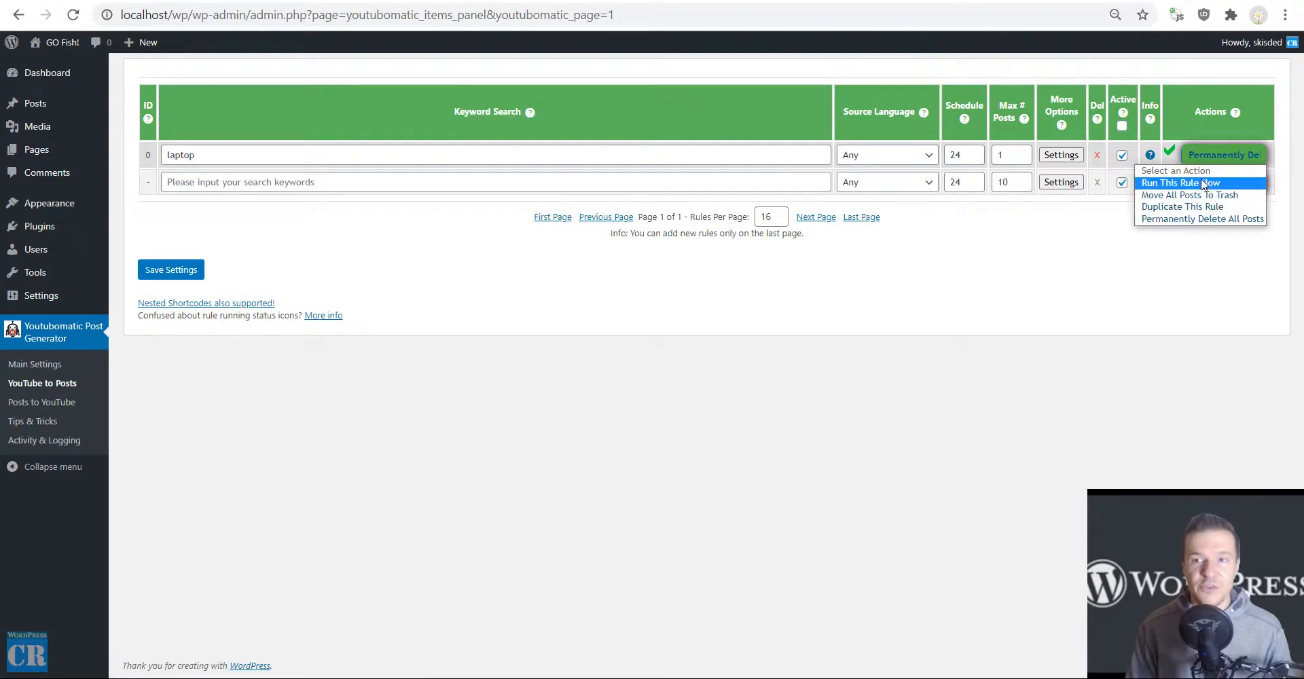
pyautogui.click(1203, 184)
pyautogui.press('Return')
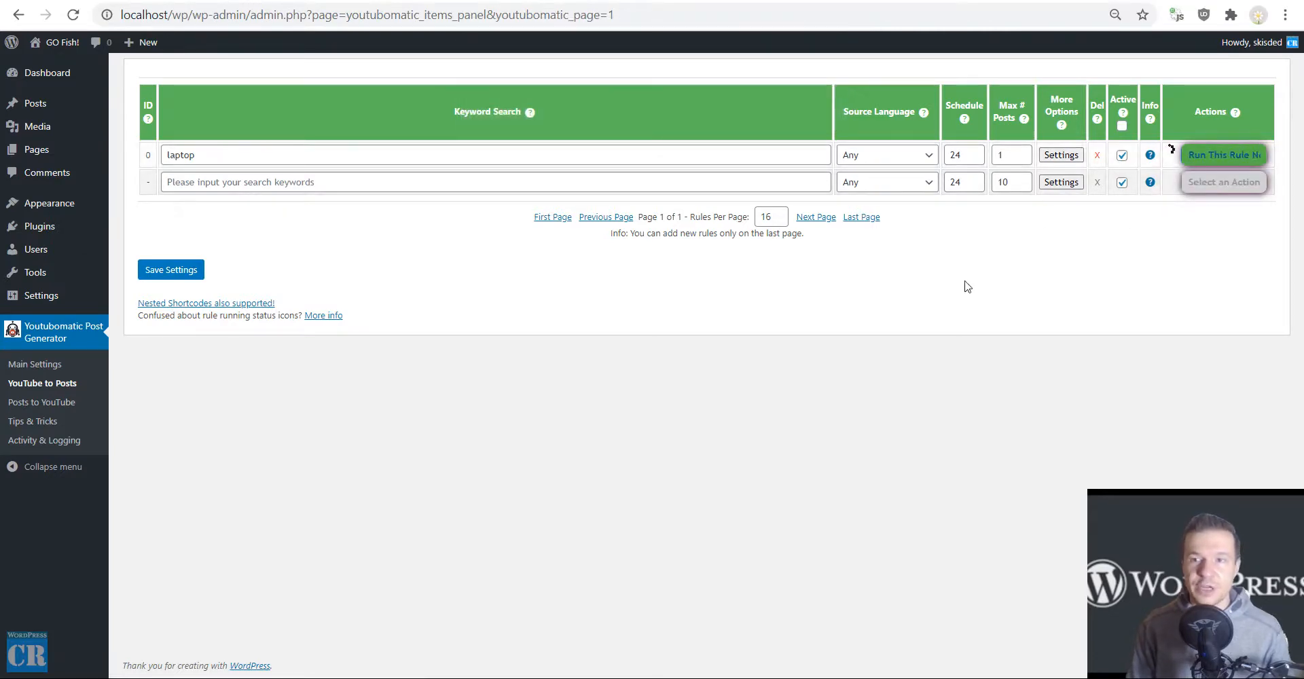
# Review the Run Regex On Content and Replace Matches From Regex values in the "laptop" rule's advanced settings, and close them.
pyautogui.click(1063, 156)
pyautogui.scroll(-8, 643, 420)
pyautogui.scroll(-3, 644, 420)
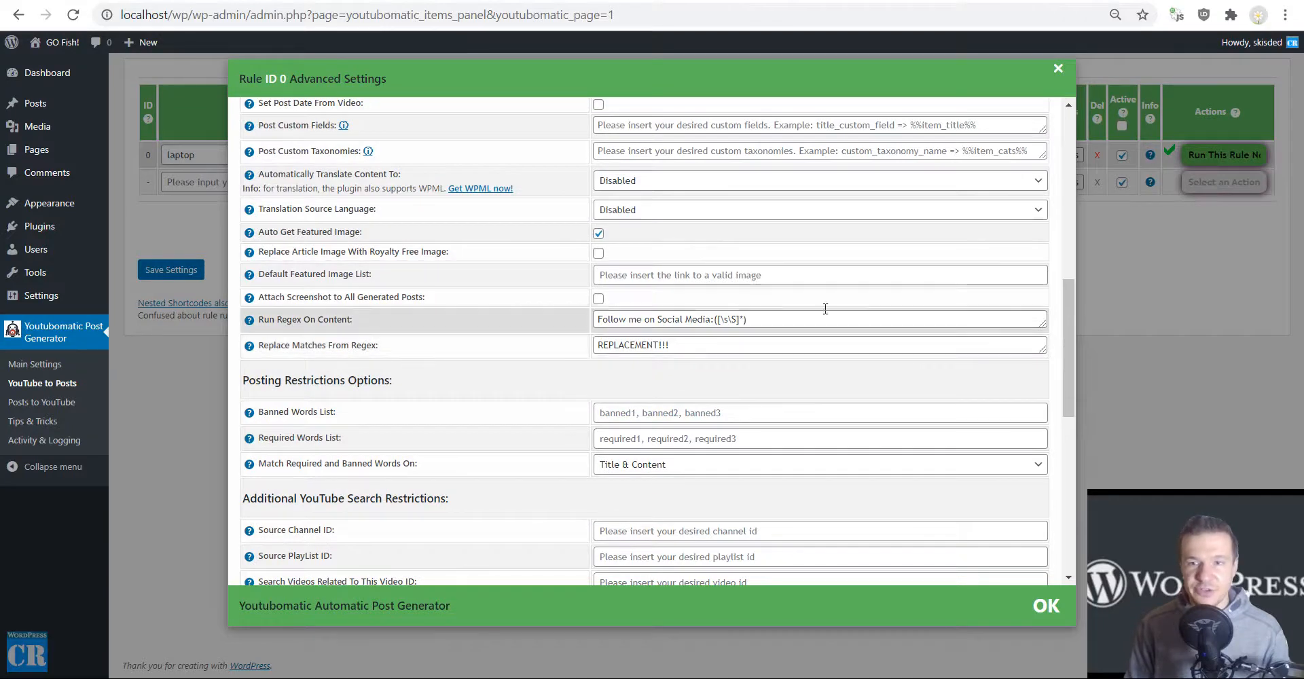
pyautogui.click(1135, 251)
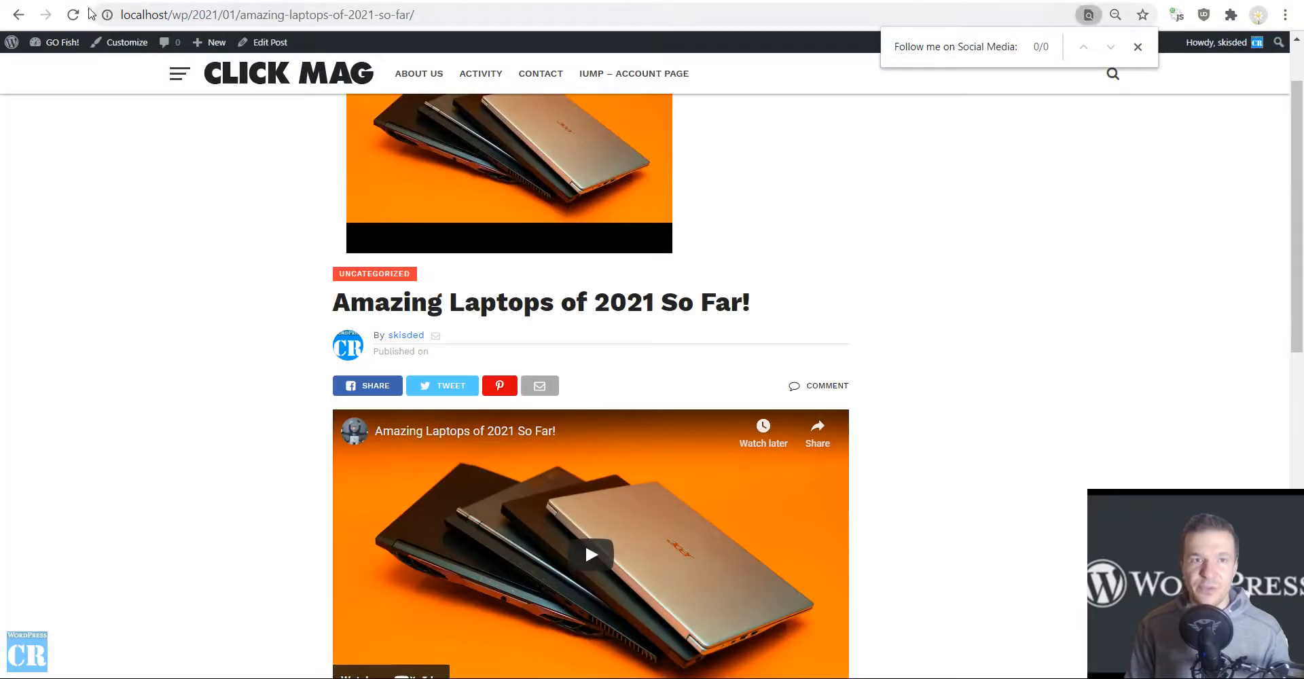
# Reload the regenerated "Amazing Laptops of 2021 So Far!" post and highlight the replacement text ending its description.
pyautogui.click(76, 15)
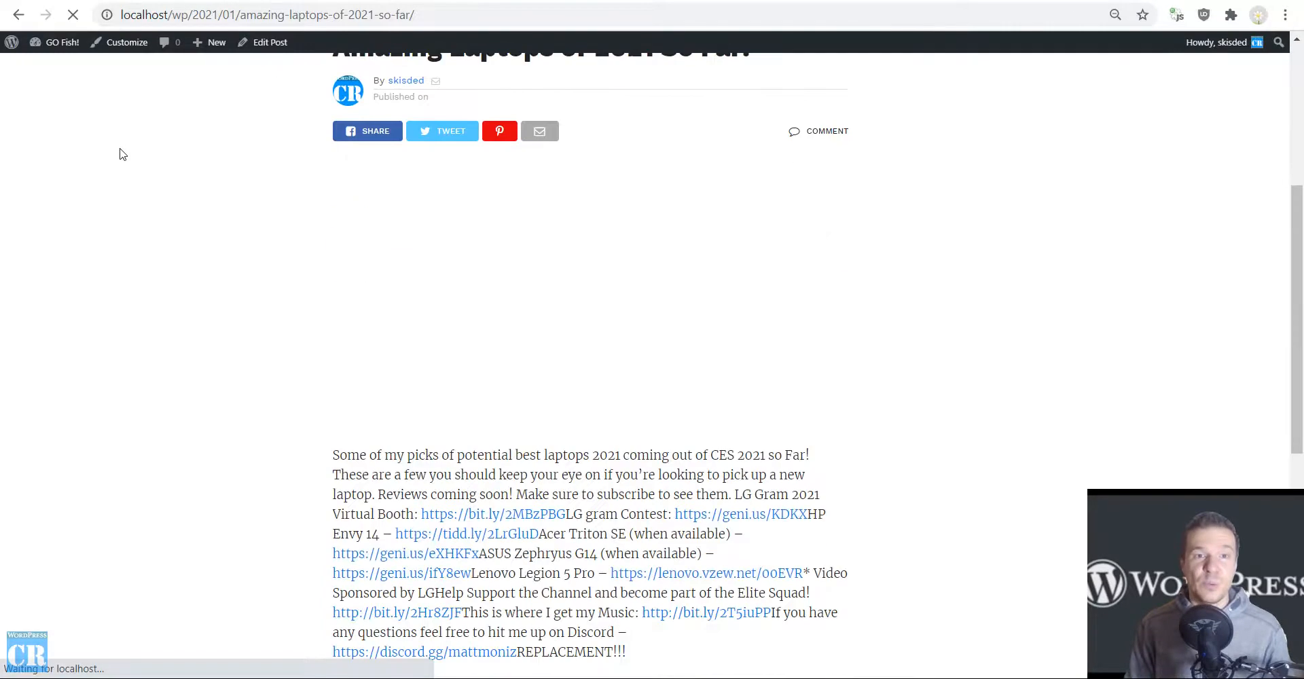
pyautogui.moveTo(531, 312); pyautogui.dragTo(626, 312)
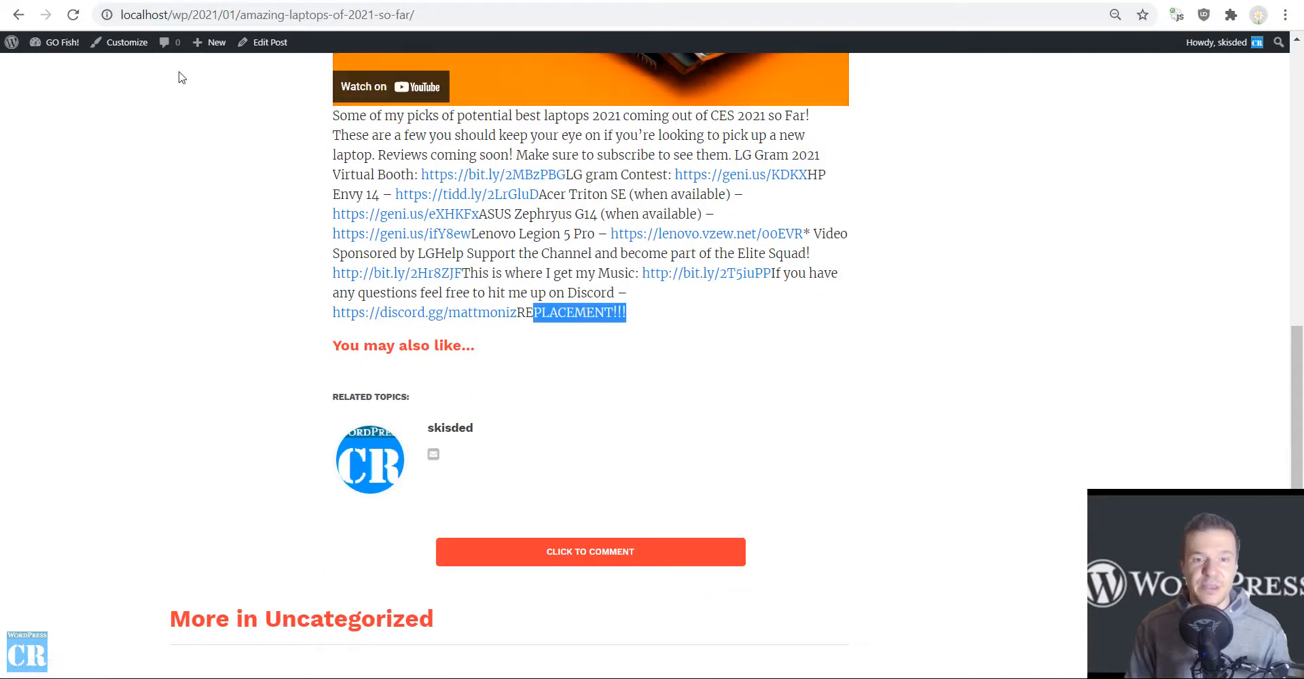